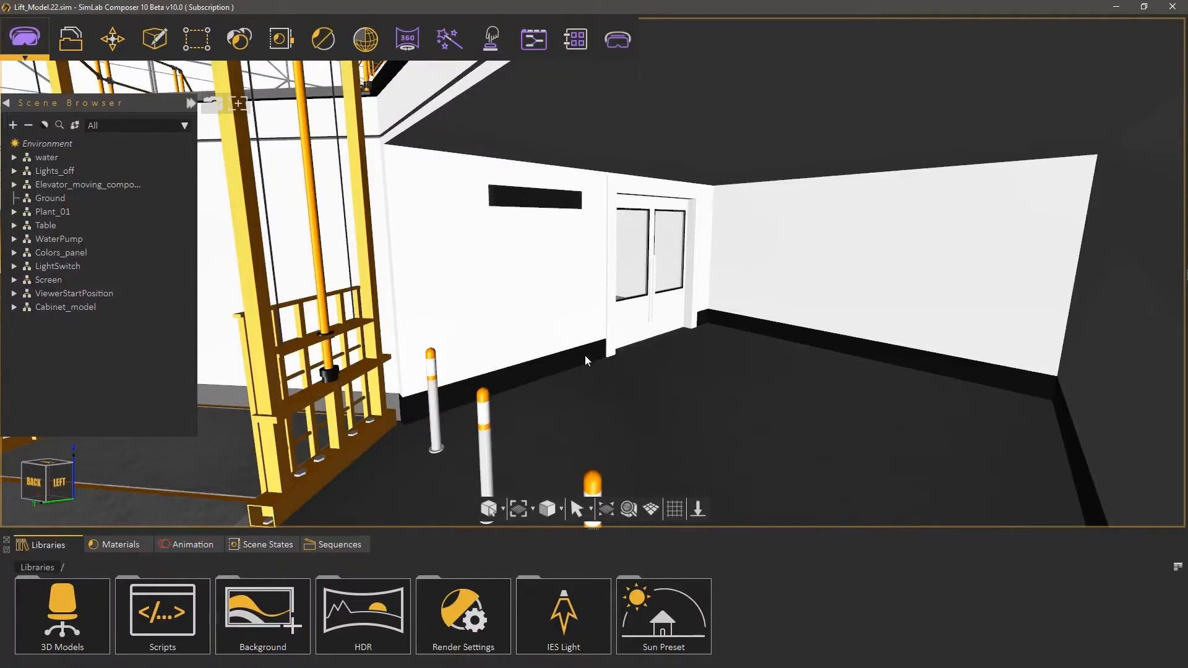
# Step: At frame 60, rotate the left door leaf Side1 of Door2 by 90 degrees to record an opening keyframe
pyautogui.scroll(5, 709, 328)
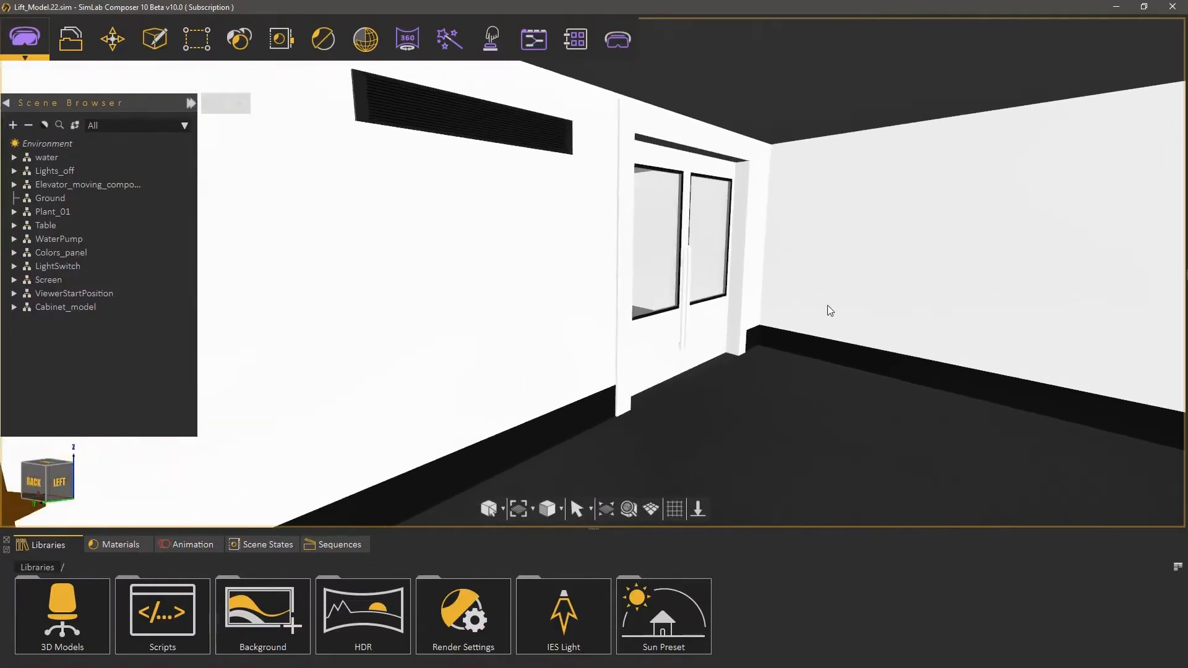
pyautogui.moveTo(827, 310); pyautogui.dragTo(177, 355, button='middle')
pyautogui.scroll(3, 601, 345)
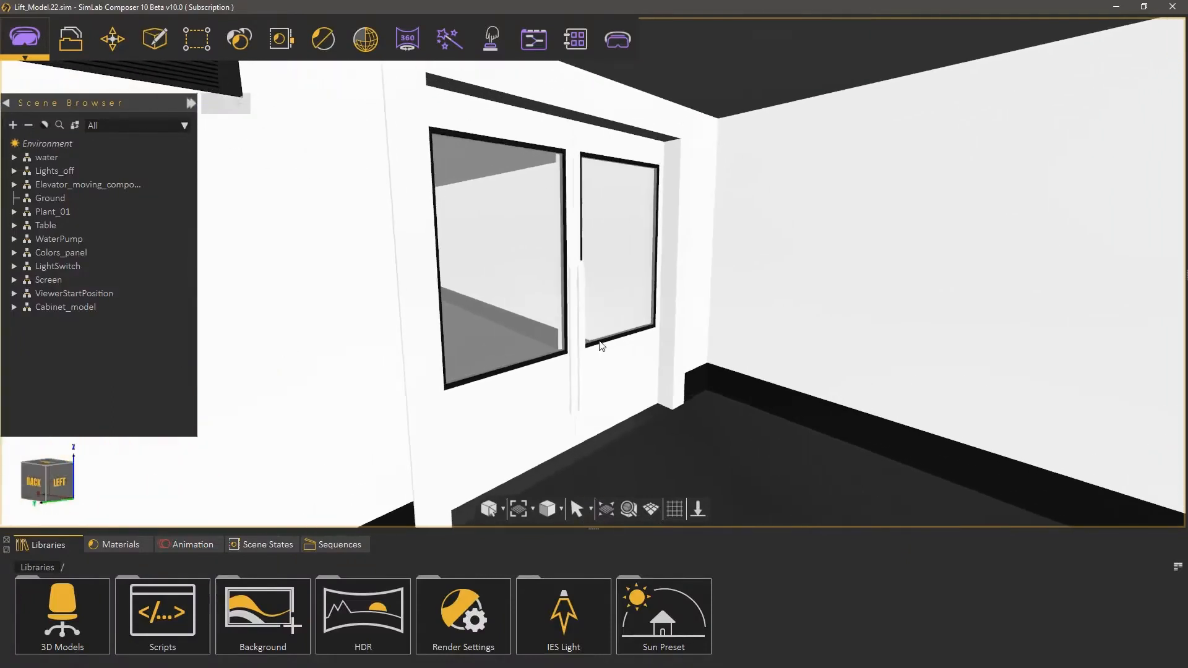
pyautogui.click(209, 547)
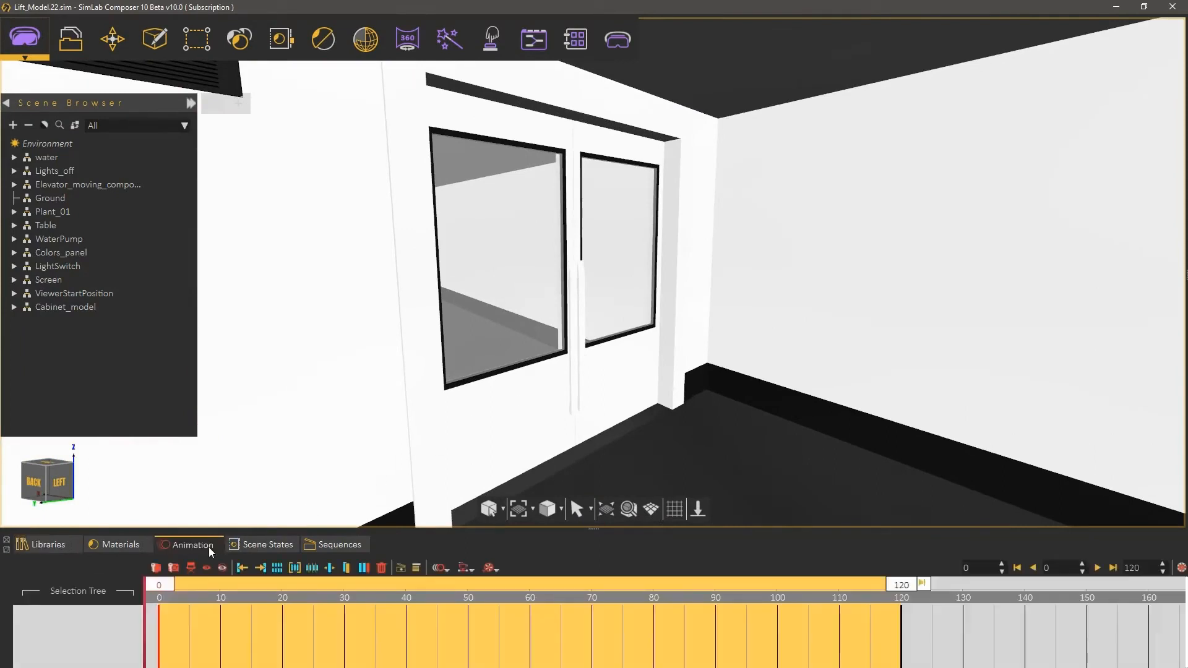
pyautogui.moveTo(162, 585); pyautogui.dragTo(532, 608)
pyautogui.click(525, 415)
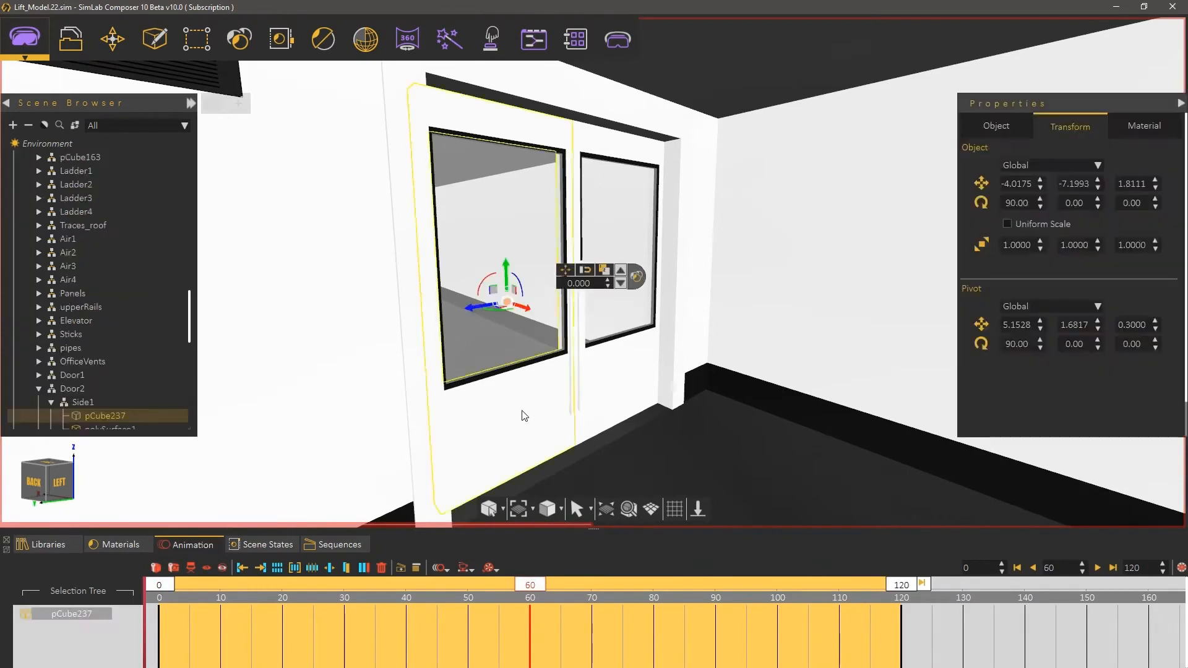
pyautogui.click(621, 270)
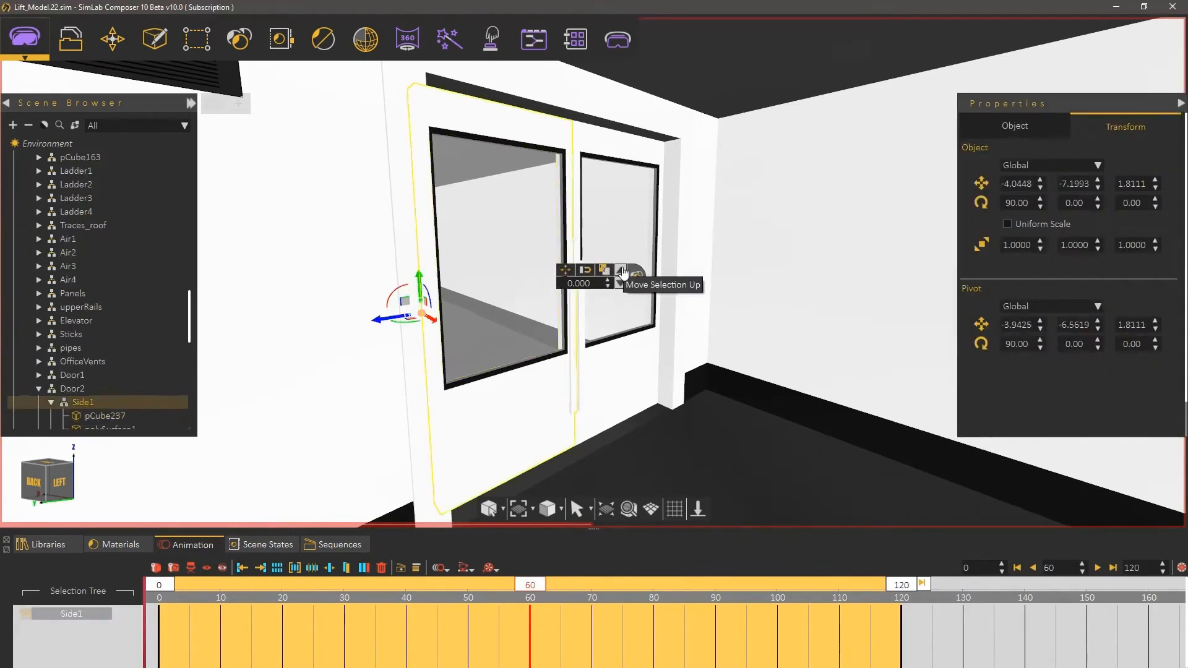
pyautogui.moveTo(417, 326); pyautogui.dragTo(508, 309)
pyautogui.write('90')
pyautogui.press('Return')
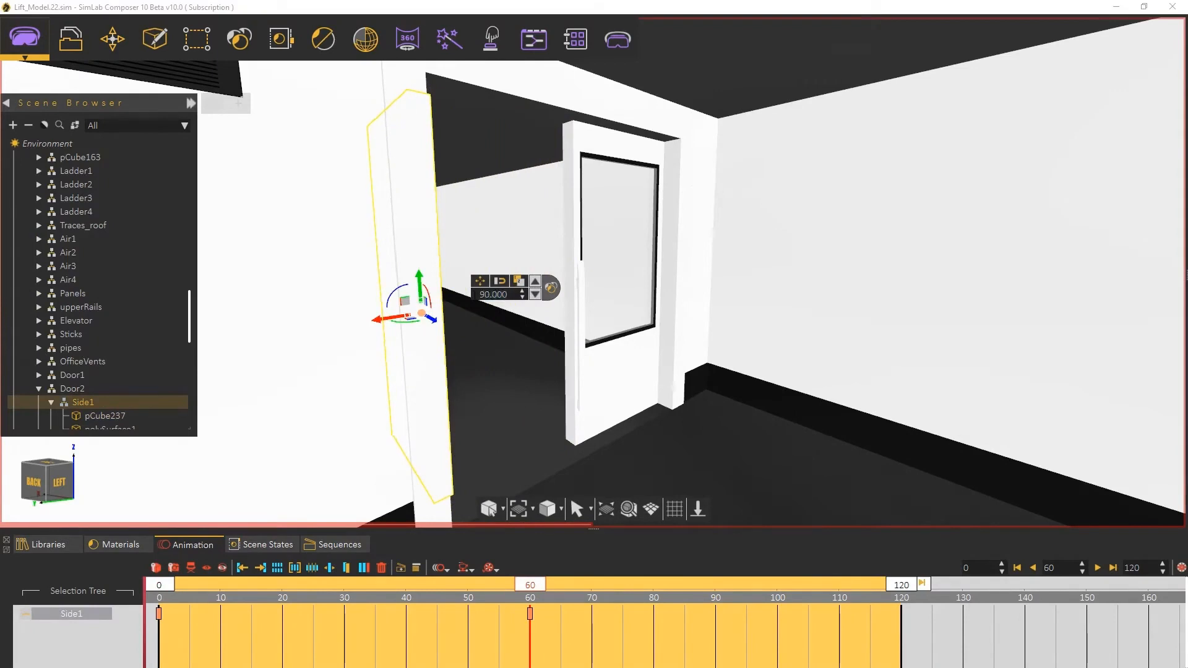
# Step: At frame 60, rotate the right door leaf Side2 by -90 degrees so it opens the other way
pyautogui.click(639, 358)
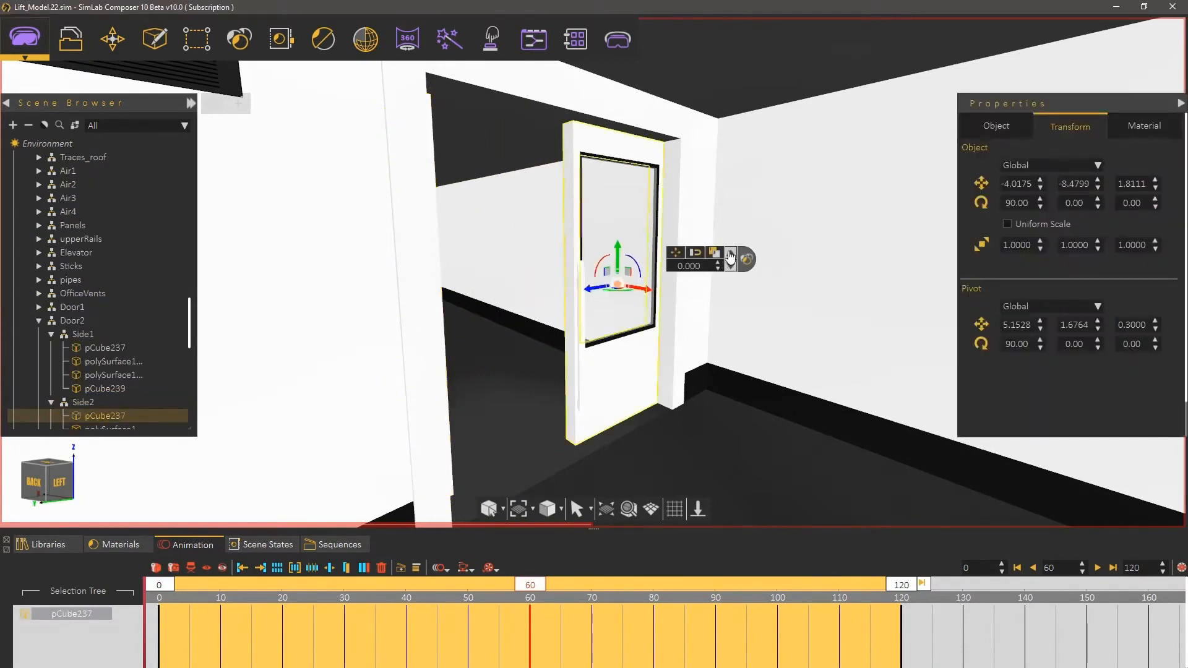
pyautogui.moveTo(665, 282); pyautogui.dragTo(620, 285)
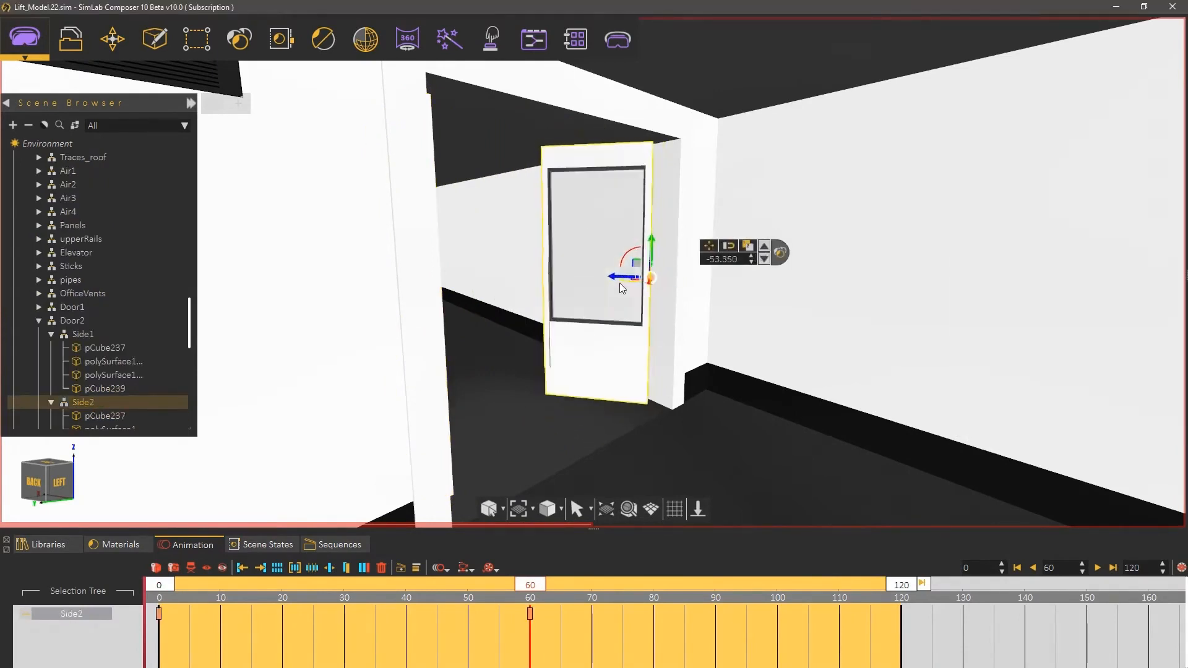
pyautogui.moveTo(710, 265); pyautogui.dragTo(740, 260)
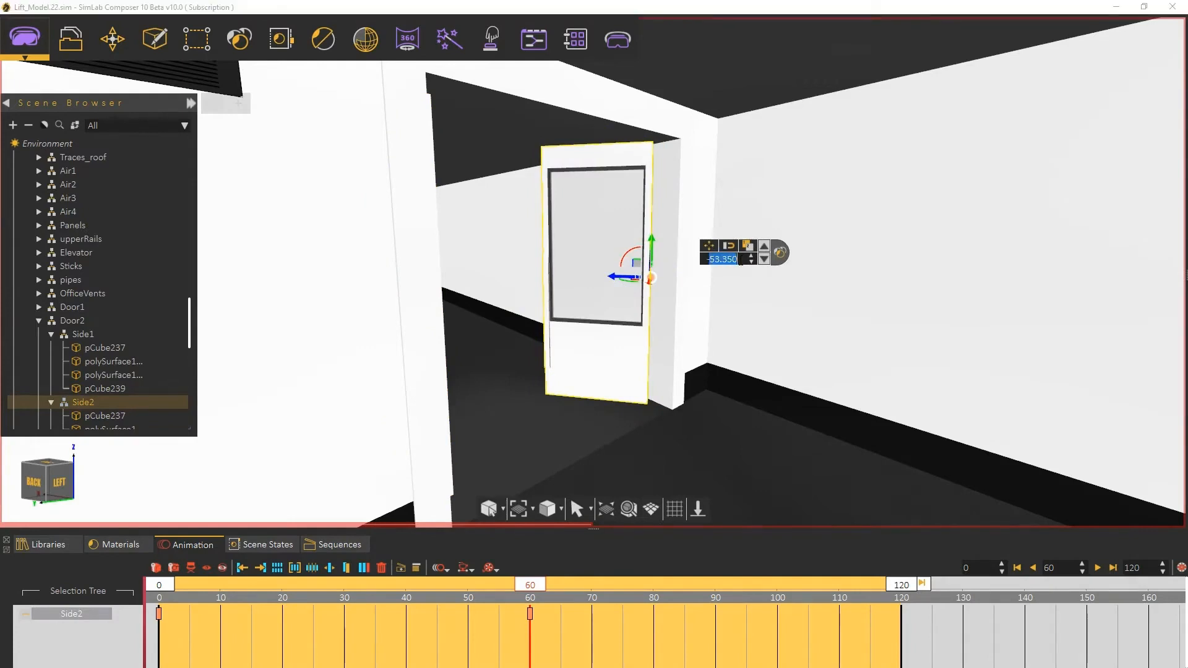
pyautogui.write('90')
pyautogui.press('Return')
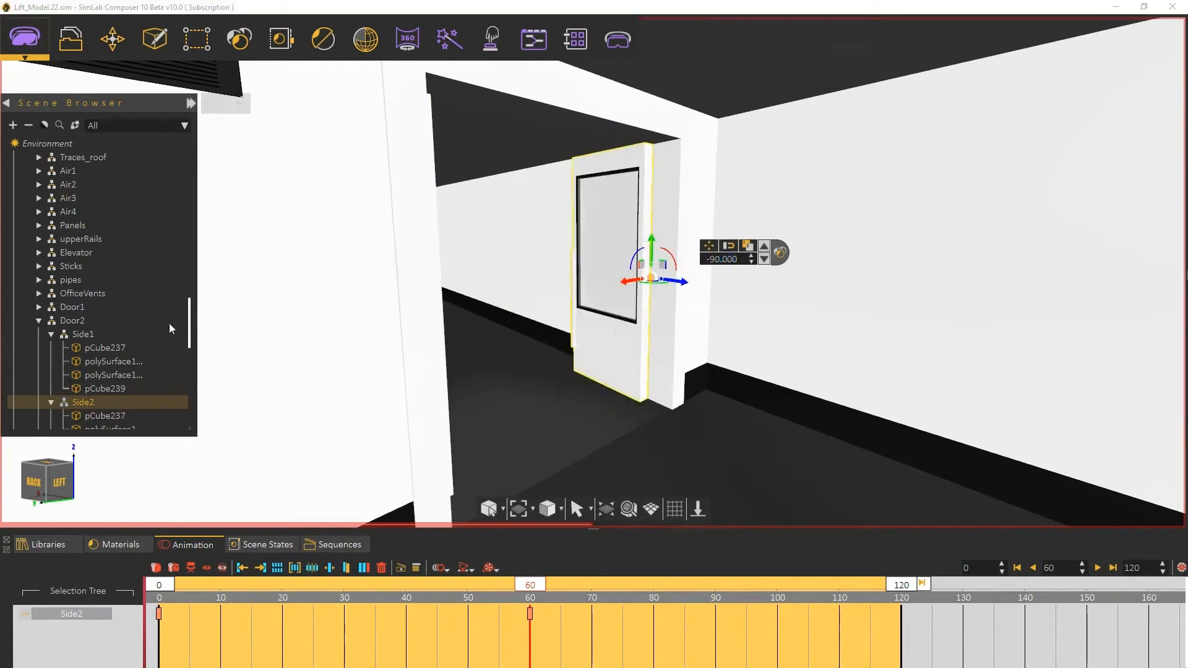
# Step: Select Door2's keyframes and create an animation sequence named Door with Create Reverse enabled
pyautogui.click(81, 321)
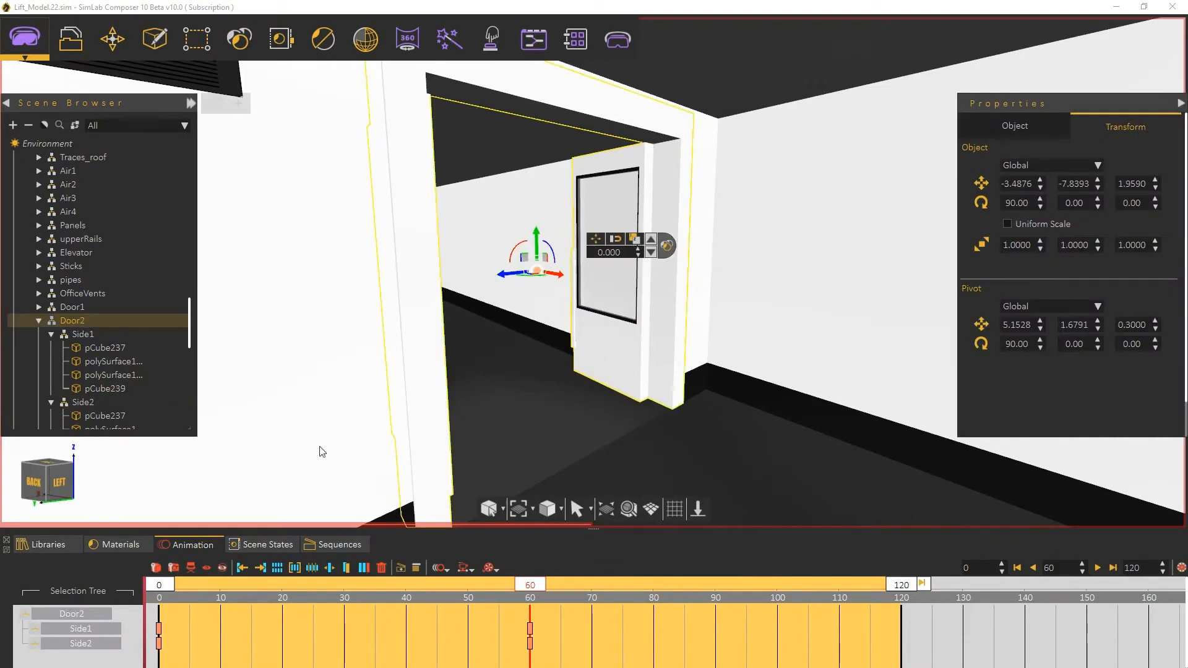
pyautogui.scroll(-1, 583, 463)
pyautogui.moveTo(532, 581); pyautogui.dragTo(533, 610)
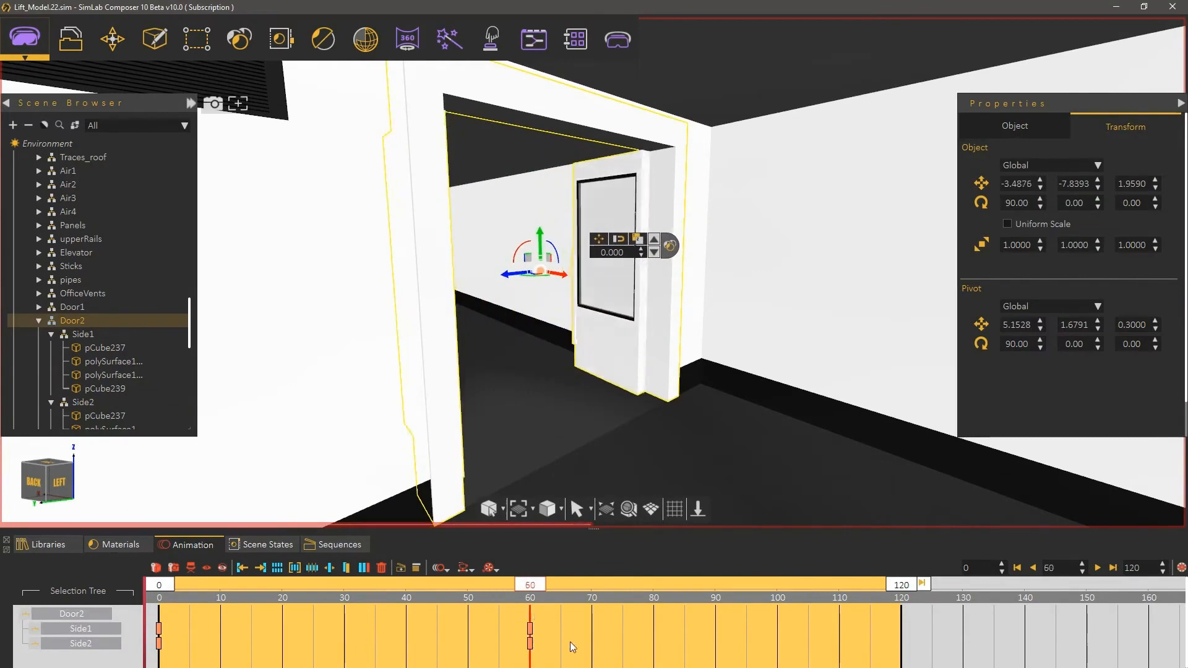
pyautogui.moveTo(580, 659); pyautogui.dragTo(141, 597)
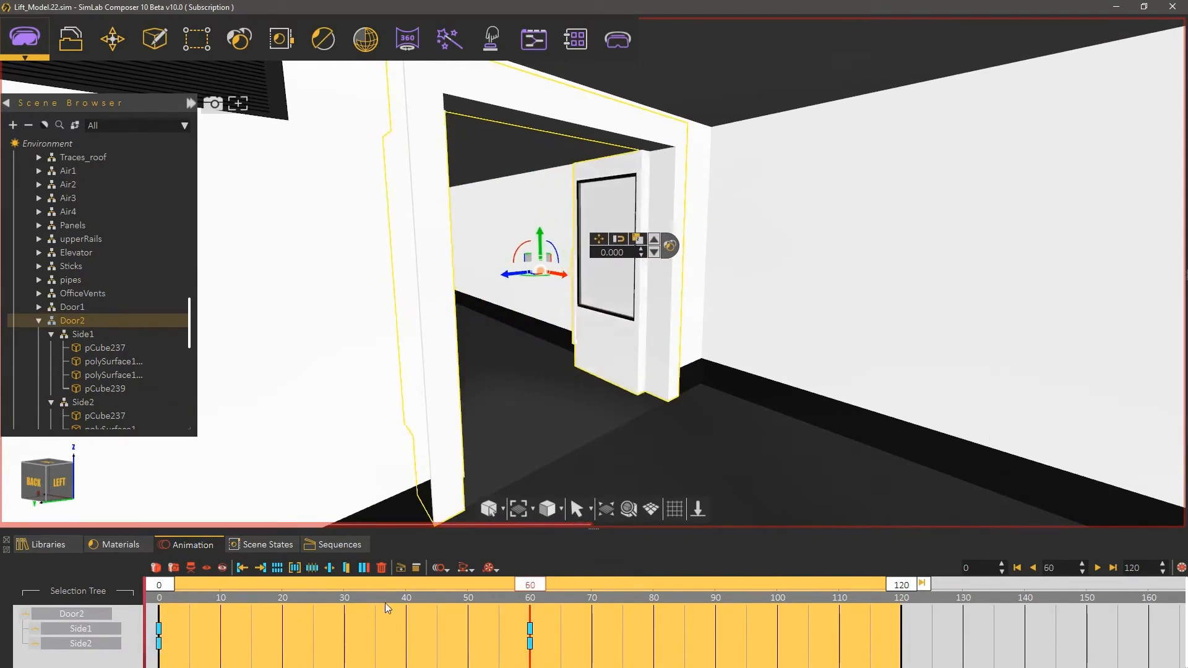
pyautogui.click(401, 568)
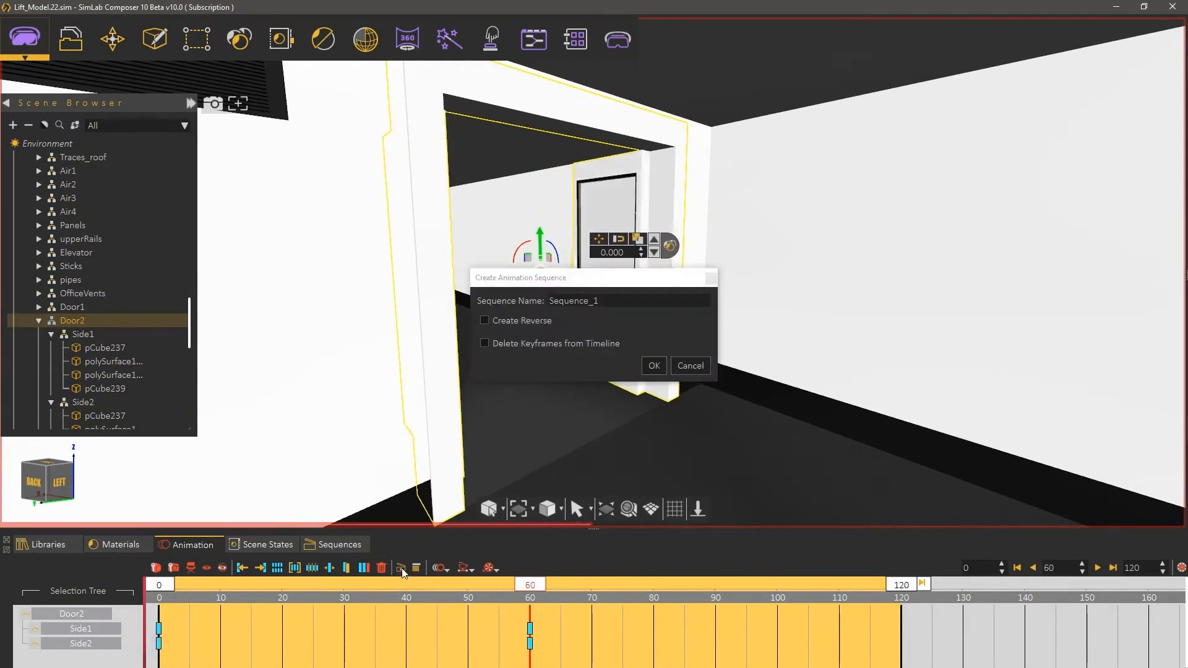
pyautogui.click(535, 307)
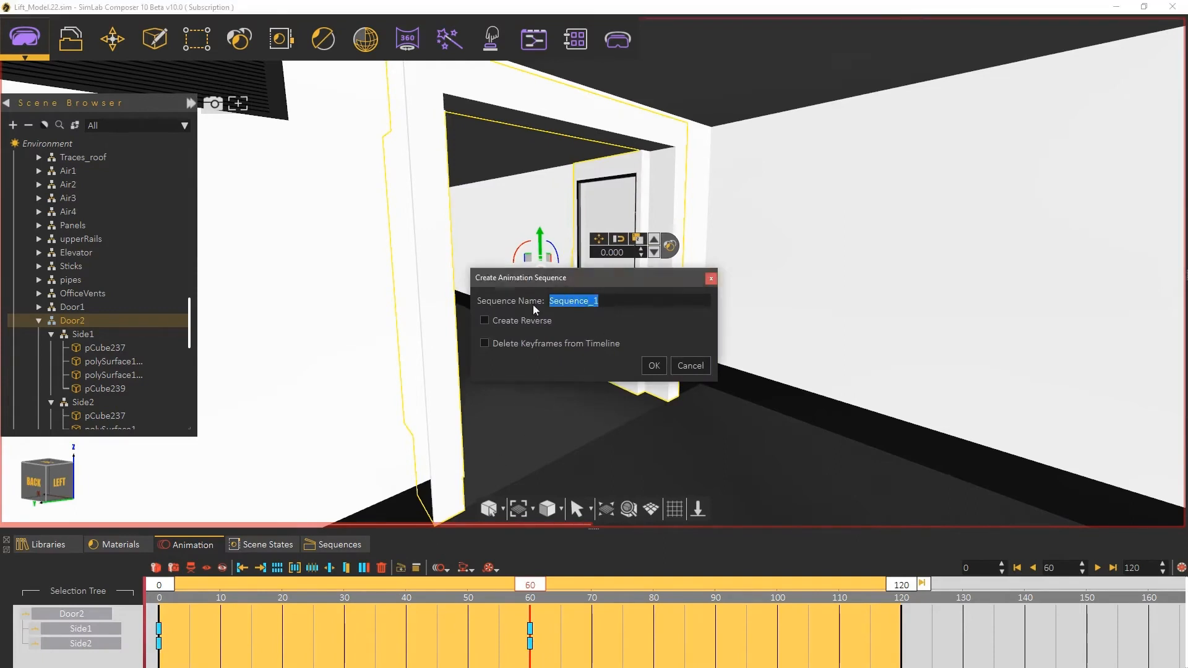
pyautogui.write('Door')
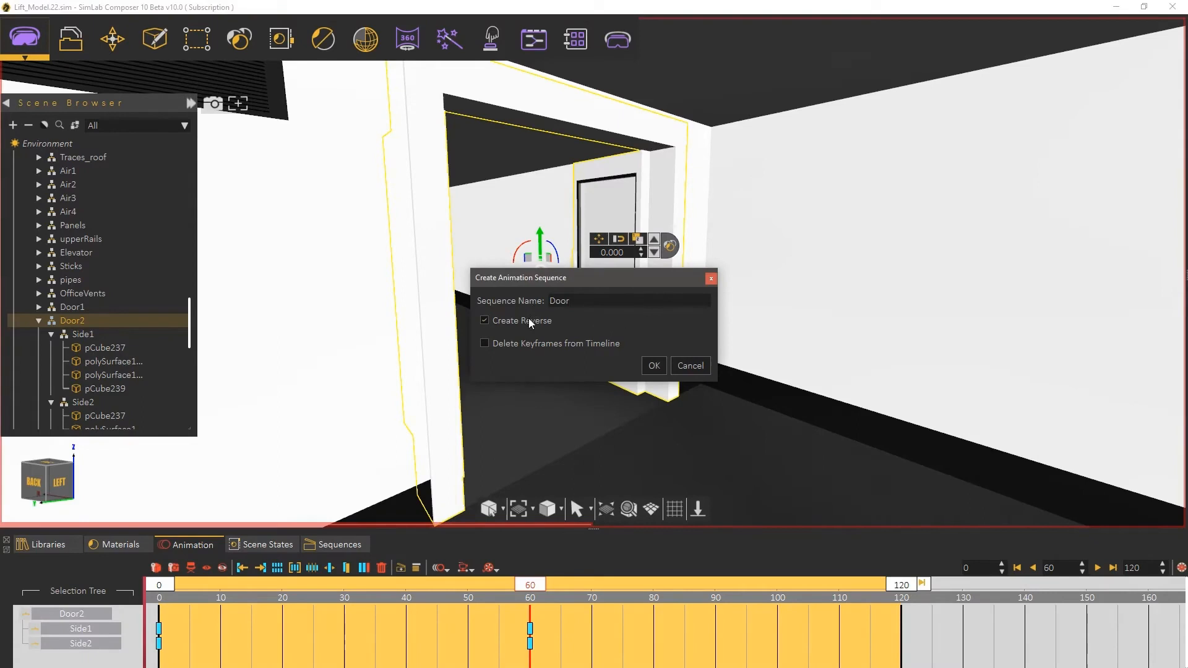
pyautogui.click(652, 366)
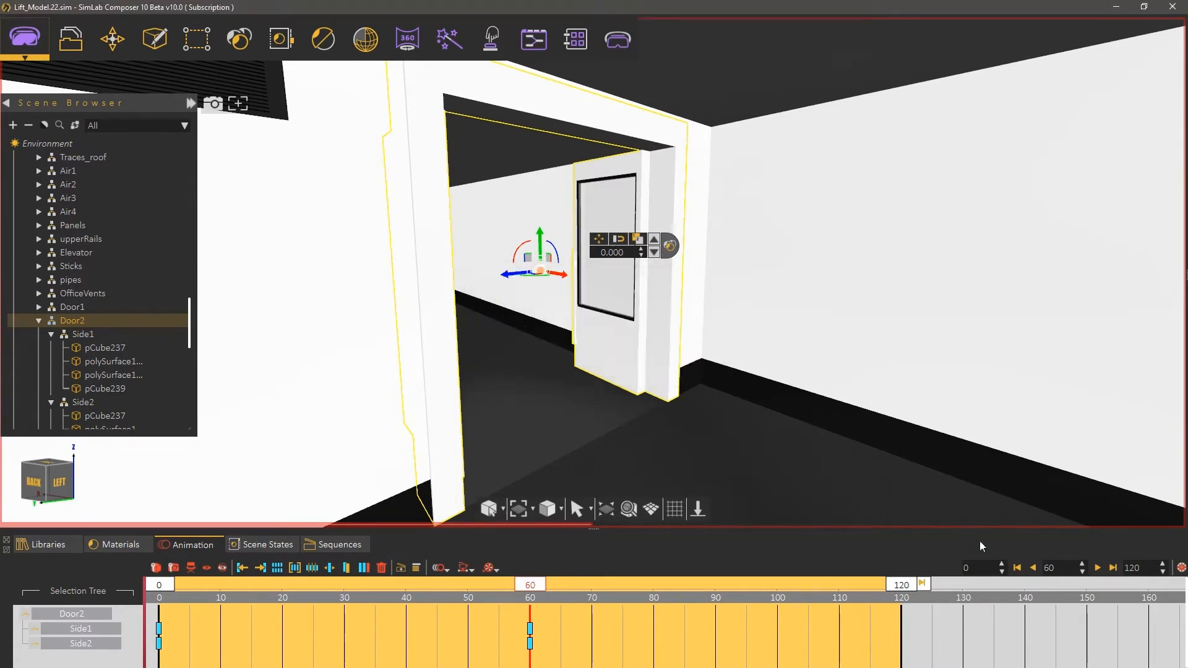
# Step: Return the timeline to frame 0 and open the Training Builder window
pyautogui.click(1017, 567)
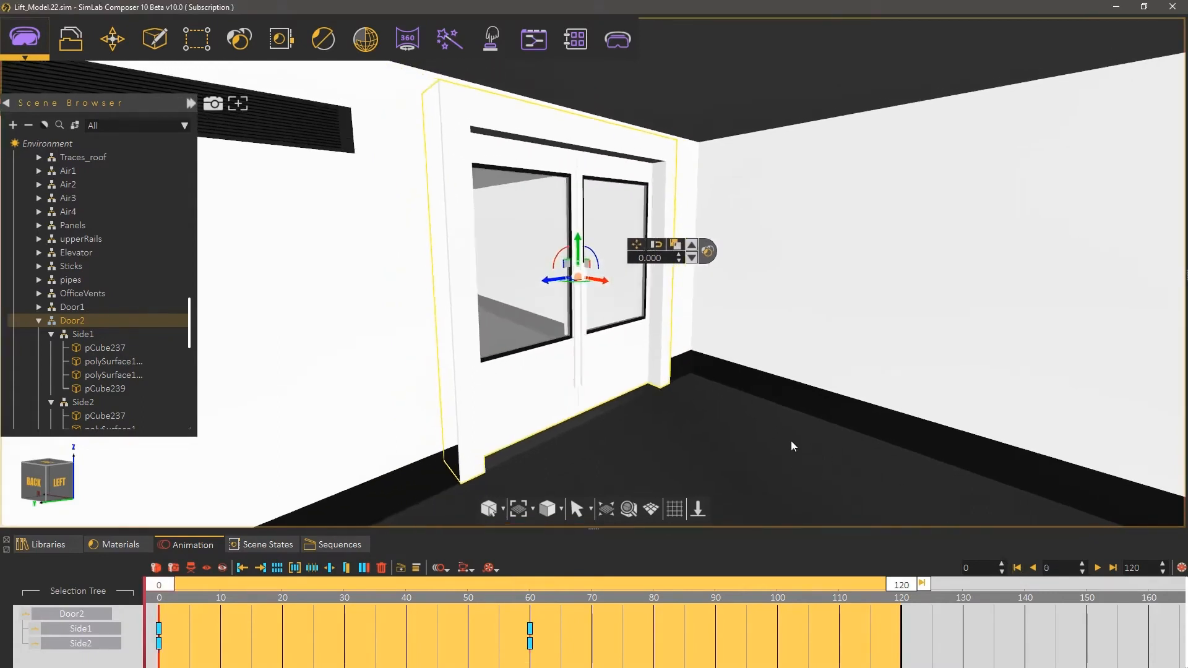
pyautogui.click(535, 43)
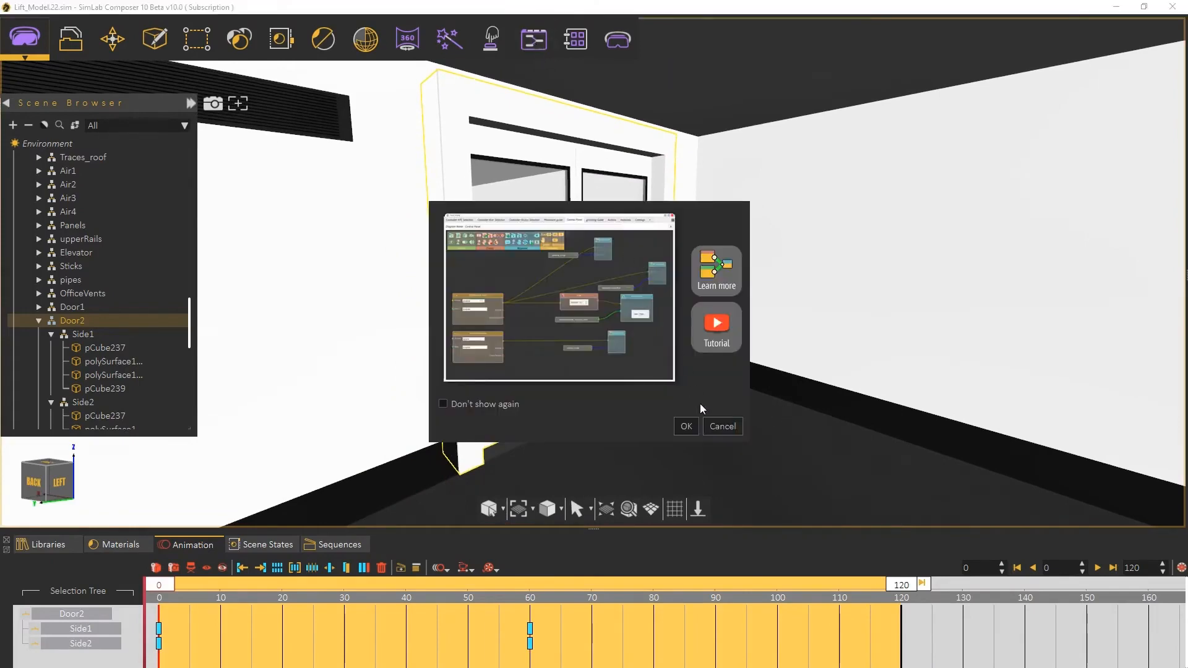
pyautogui.click(687, 426)
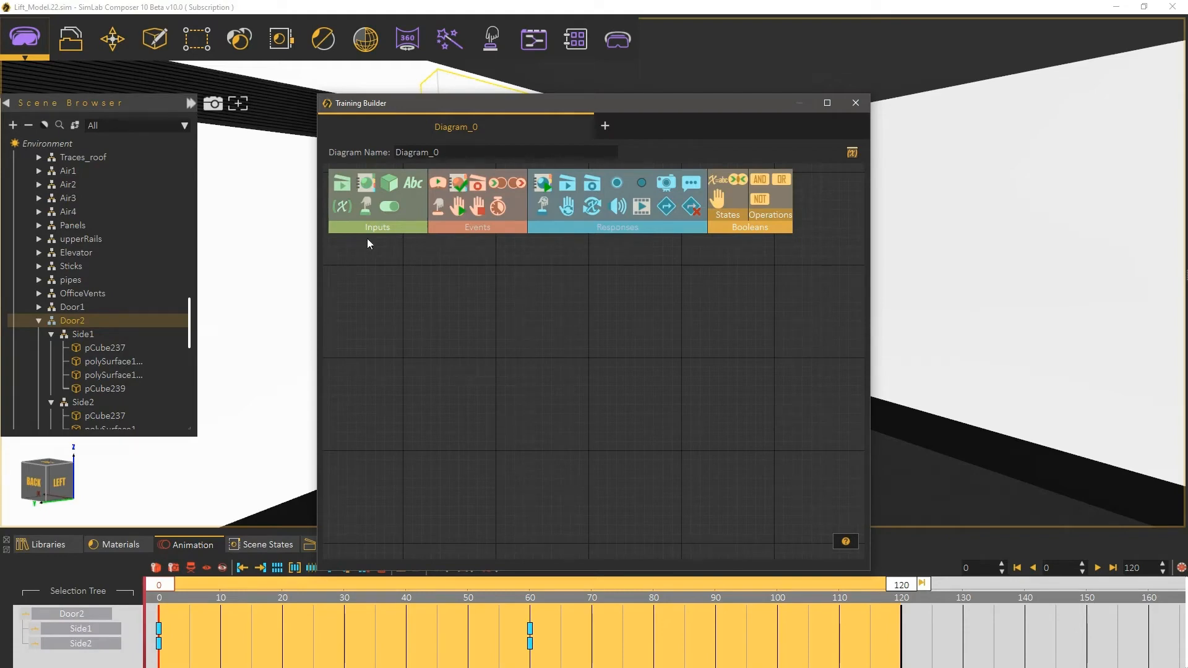
pyautogui.moveTo(492, 109); pyautogui.dragTo(744, 70)
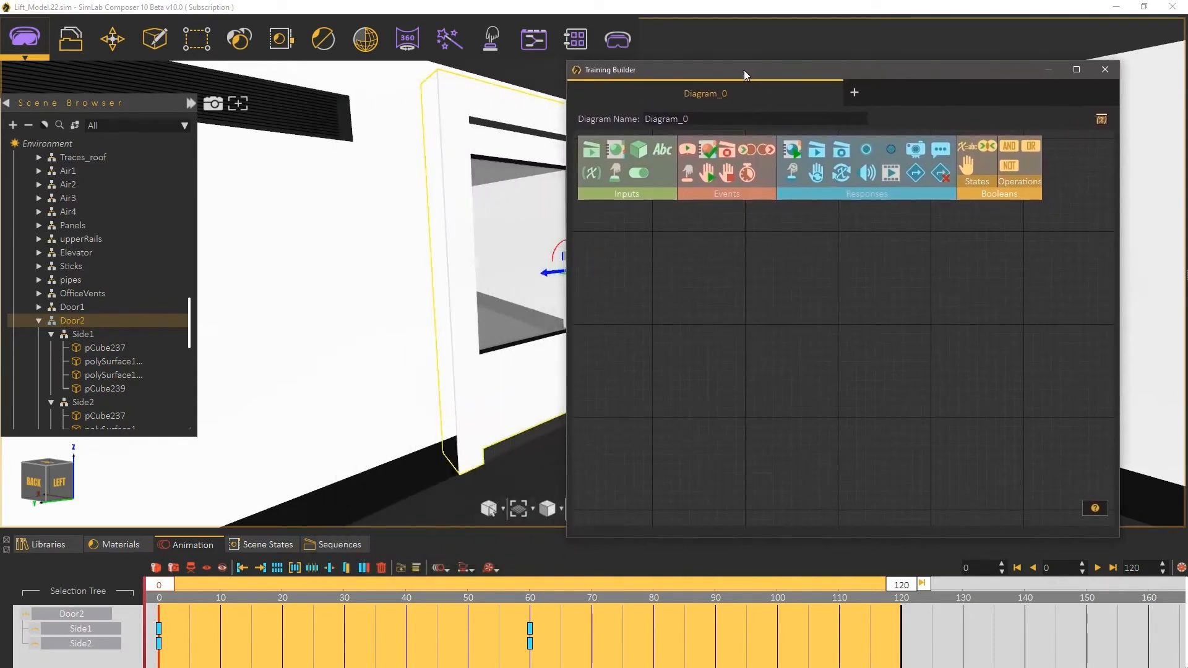
# Step: Add a Node Entered Node event to the diagram and set its SceneNode A to ViewerStartPosition
pyautogui.click(748, 147)
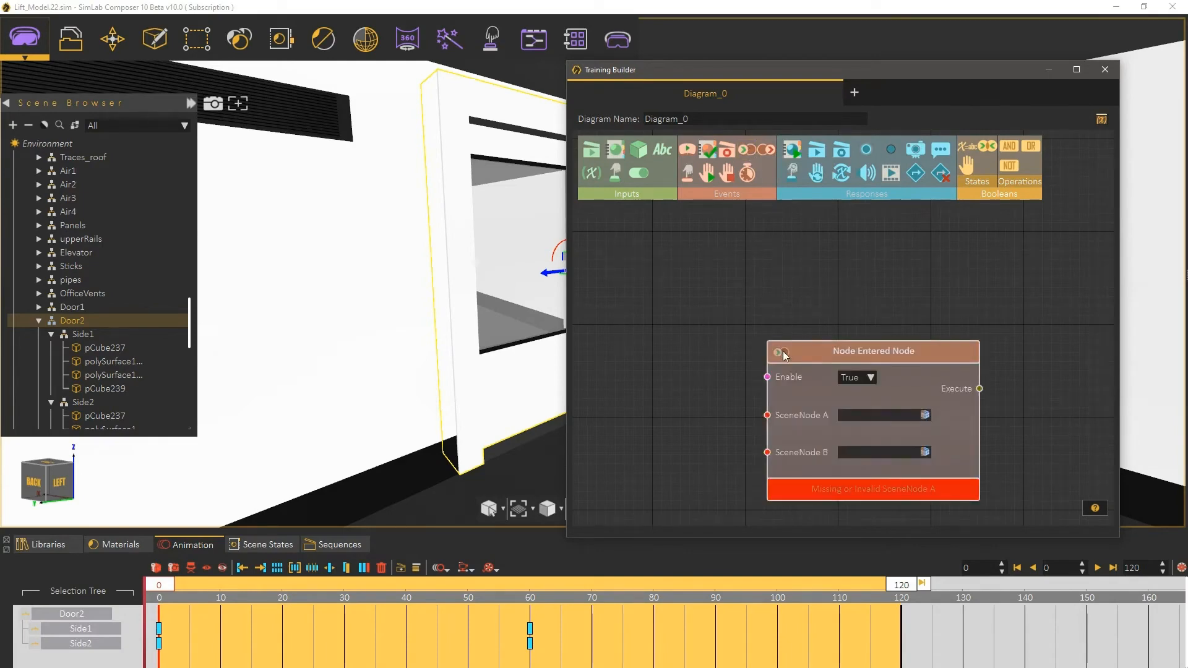
pyautogui.moveTo(783, 347); pyautogui.dragTo(783, 316)
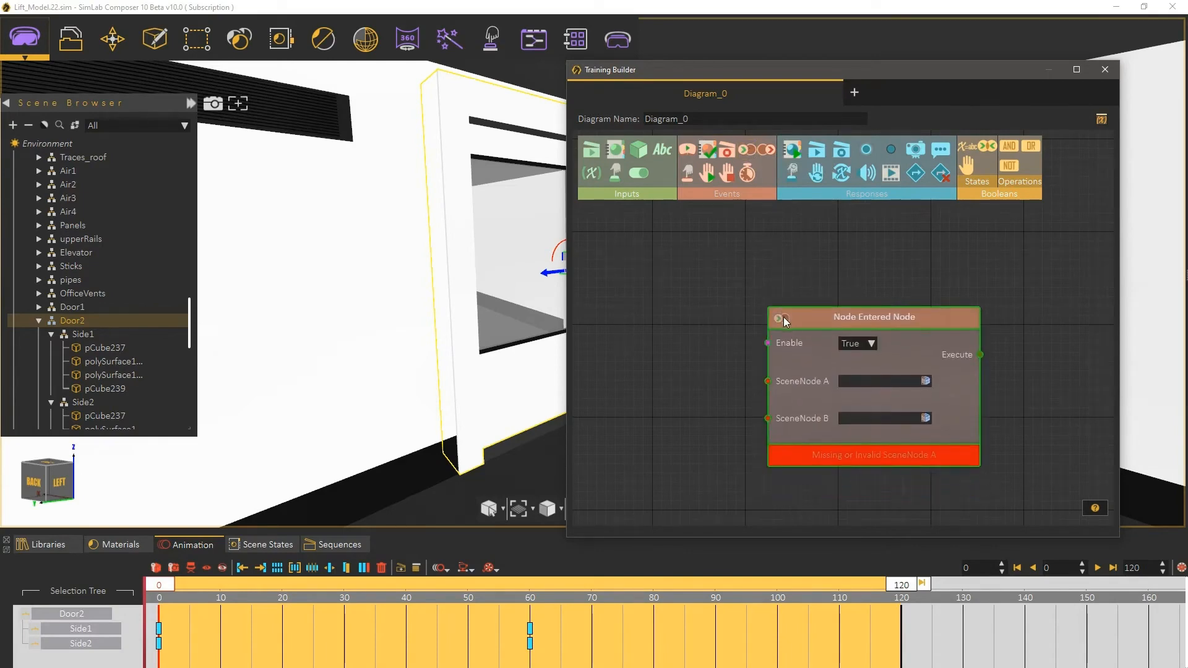
pyautogui.click(27, 125)
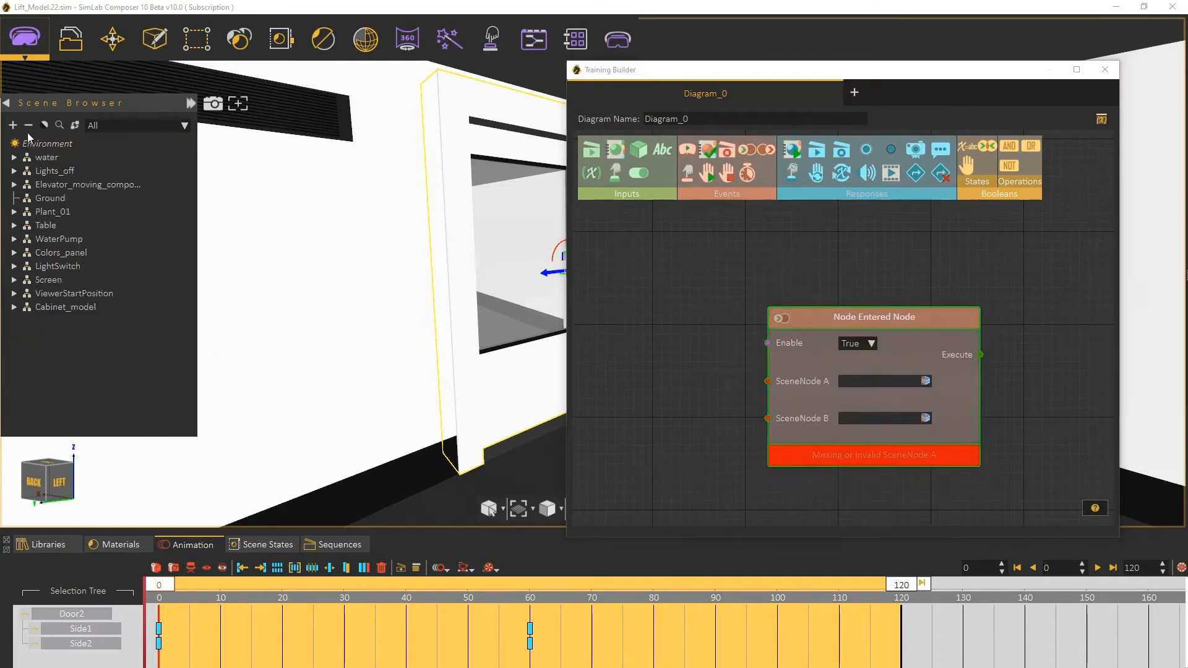
pyautogui.click(76, 294)
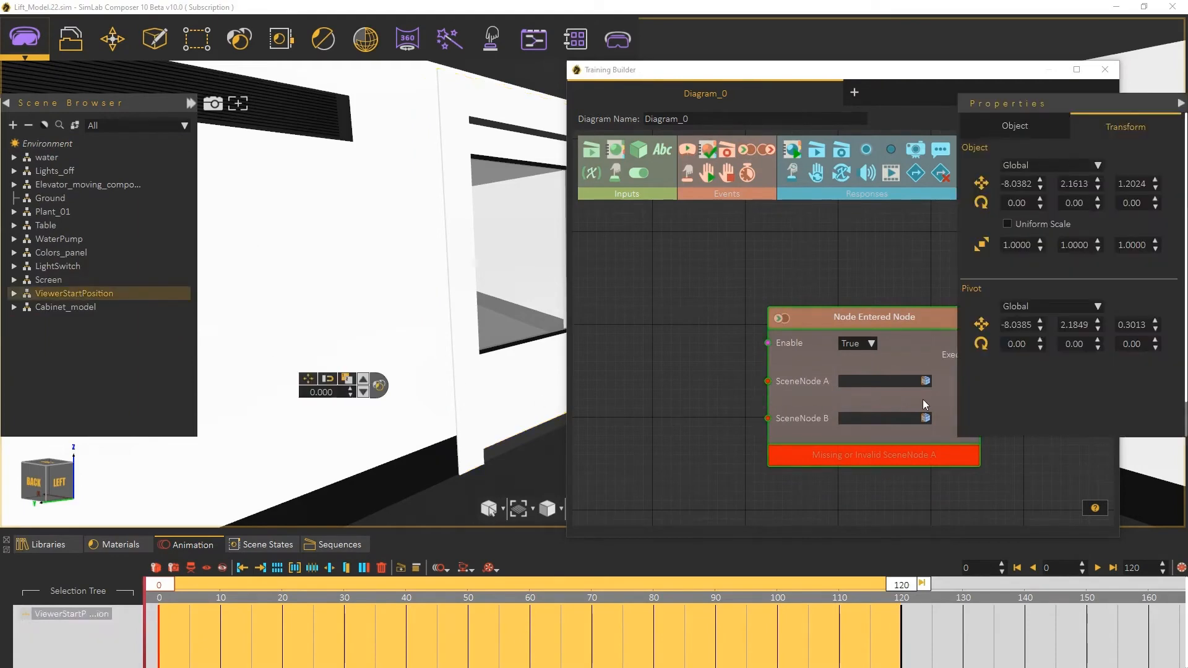
pyautogui.click(925, 381)
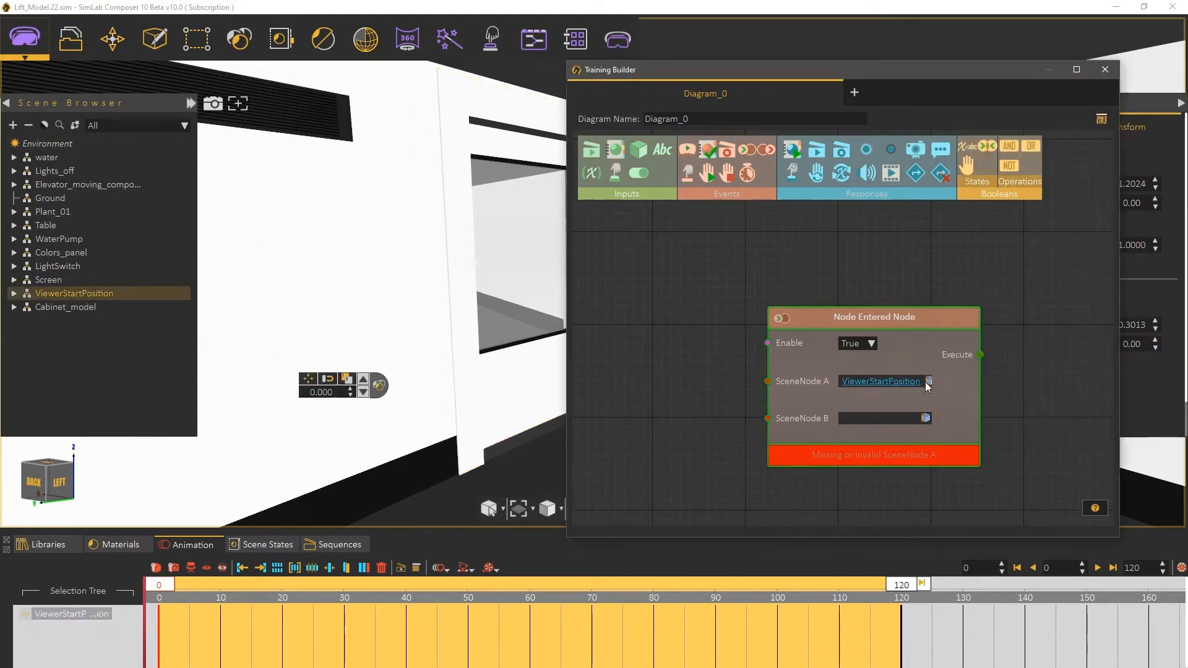
# Step: Create a cylinder shape with radius 2 and height 0.1
pyautogui.scroll(-2, 718, 366)
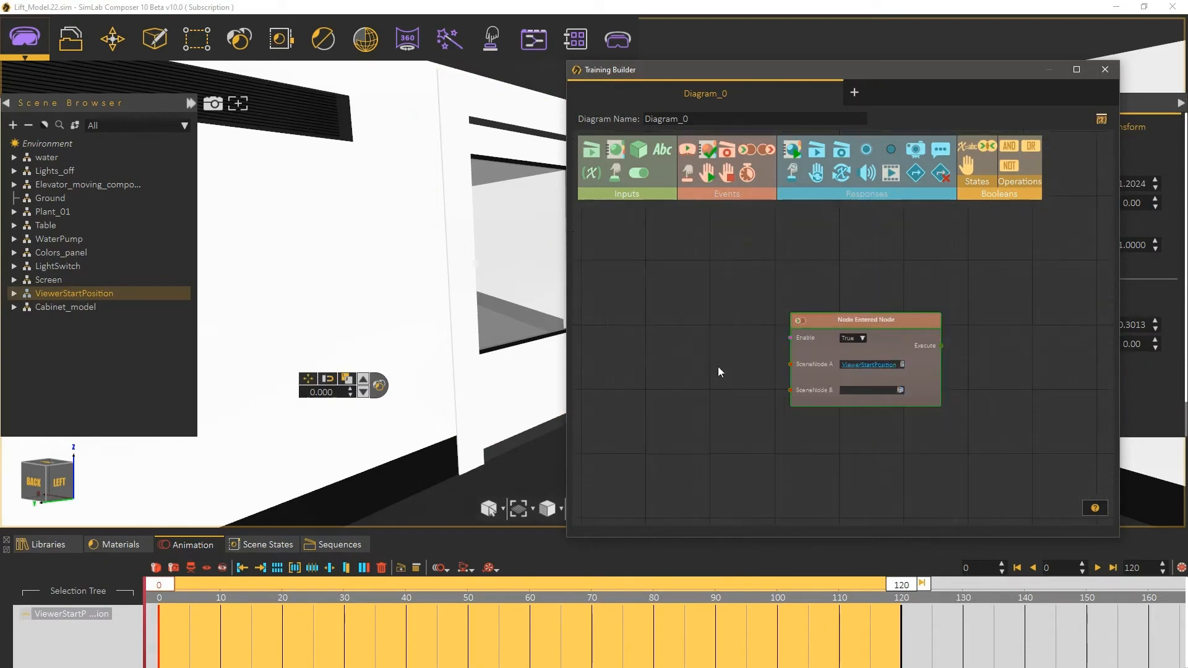
pyautogui.moveTo(453, 376); pyautogui.dragTo(242, 286, button='middle')
pyautogui.scroll(-2, 399, 334)
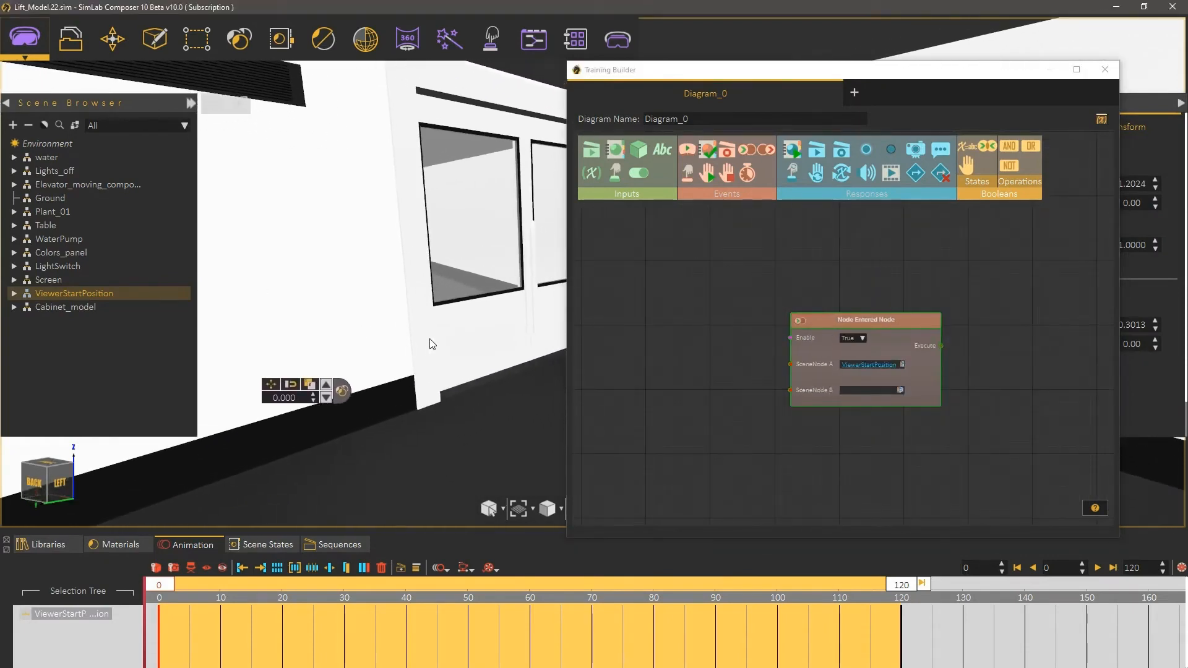
pyautogui.click(167, 50)
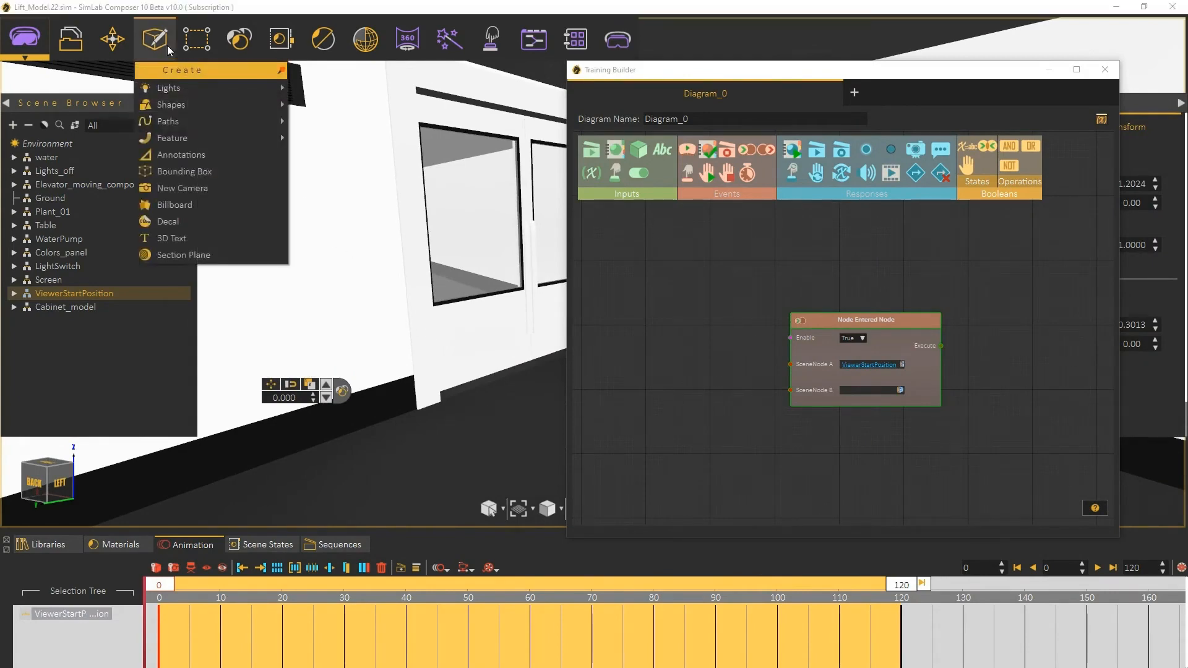
pyautogui.moveTo(188, 106)
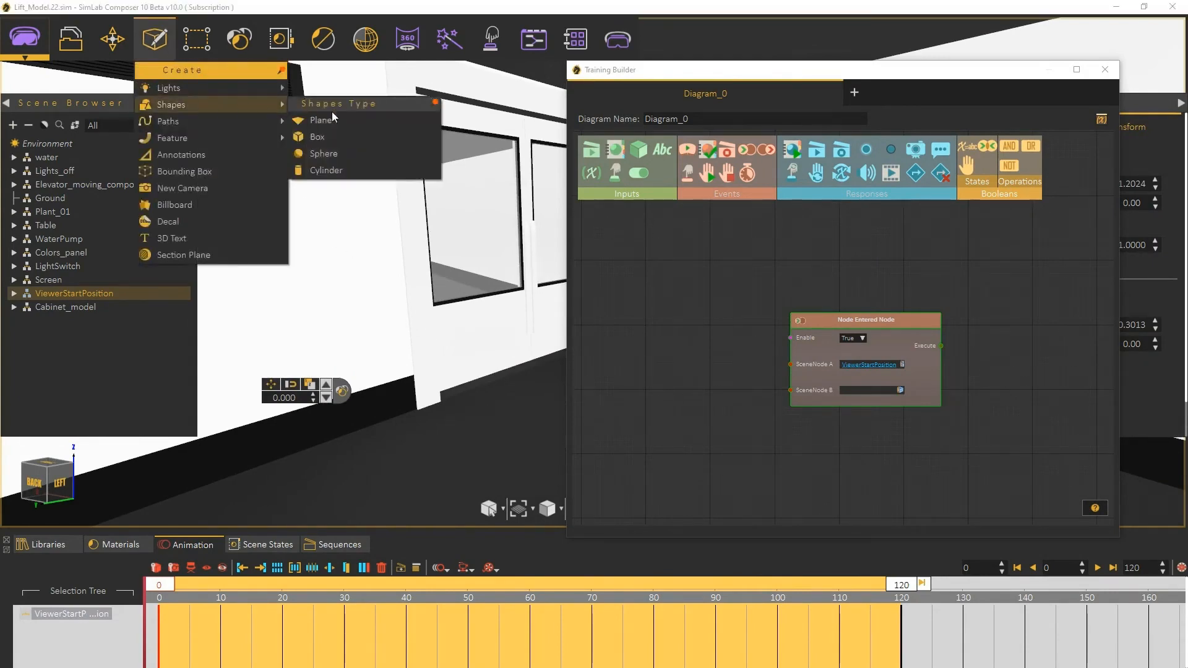
pyautogui.click(361, 173)
pyautogui.moveTo(571, 328); pyautogui.dragTo(551, 328)
pyautogui.write('2')
pyautogui.press('Tab')
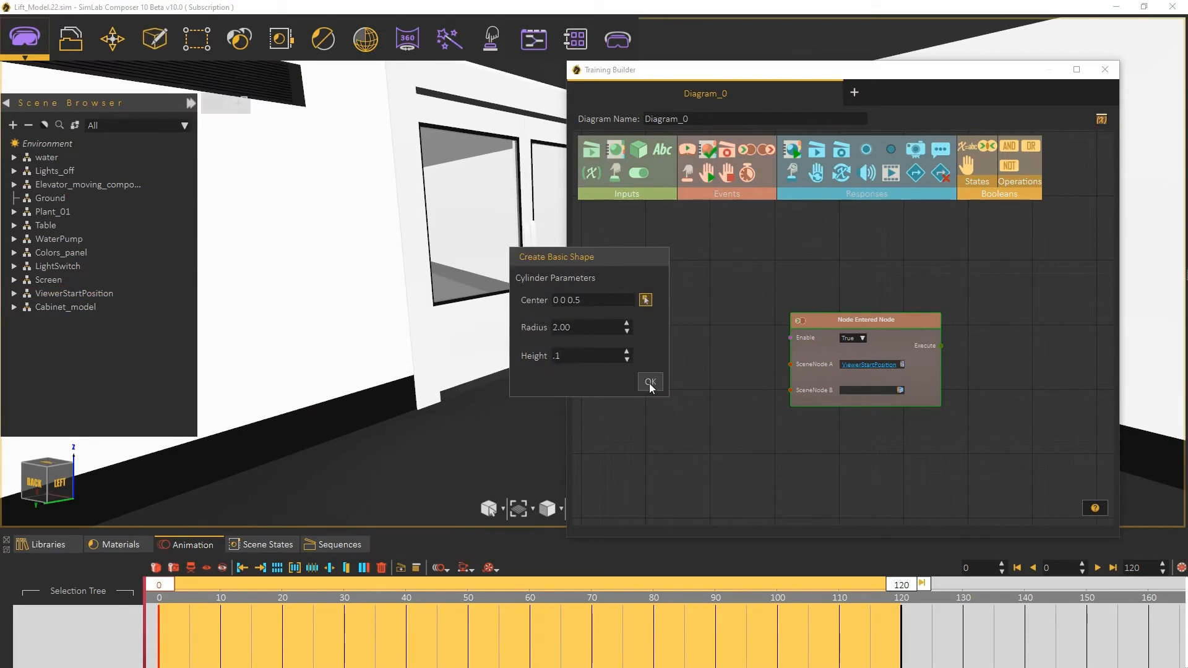
pyautogui.click(649, 384)
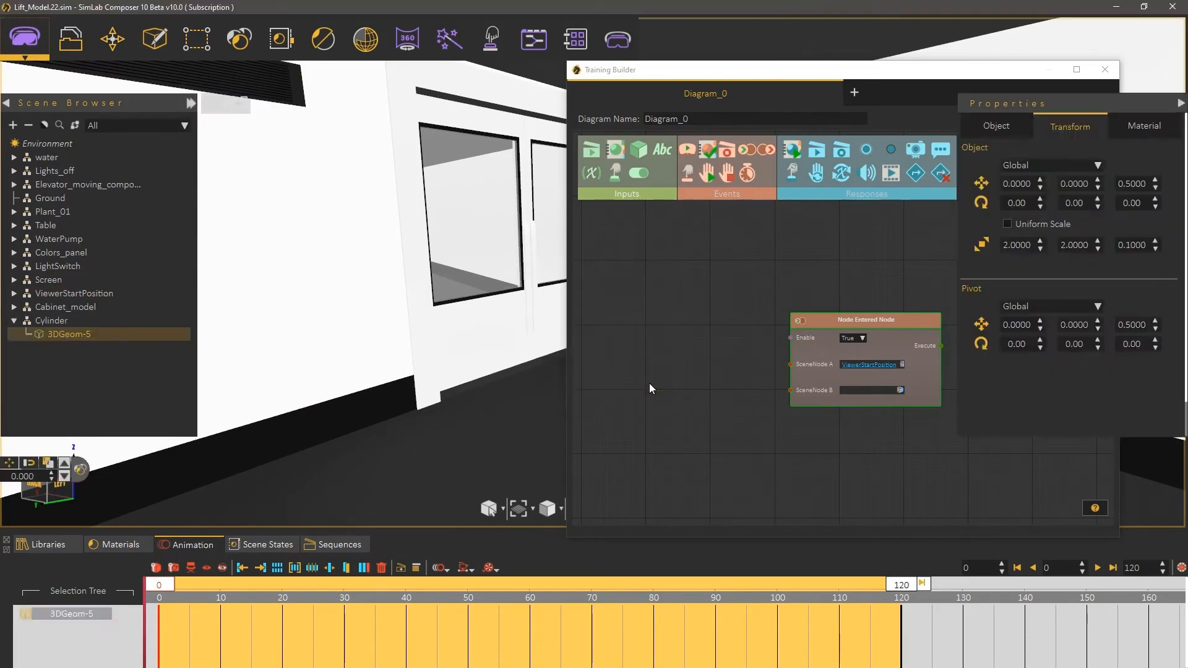
# Step: Place the cylinder on the floor in front of the door
pyautogui.click(537, 370)
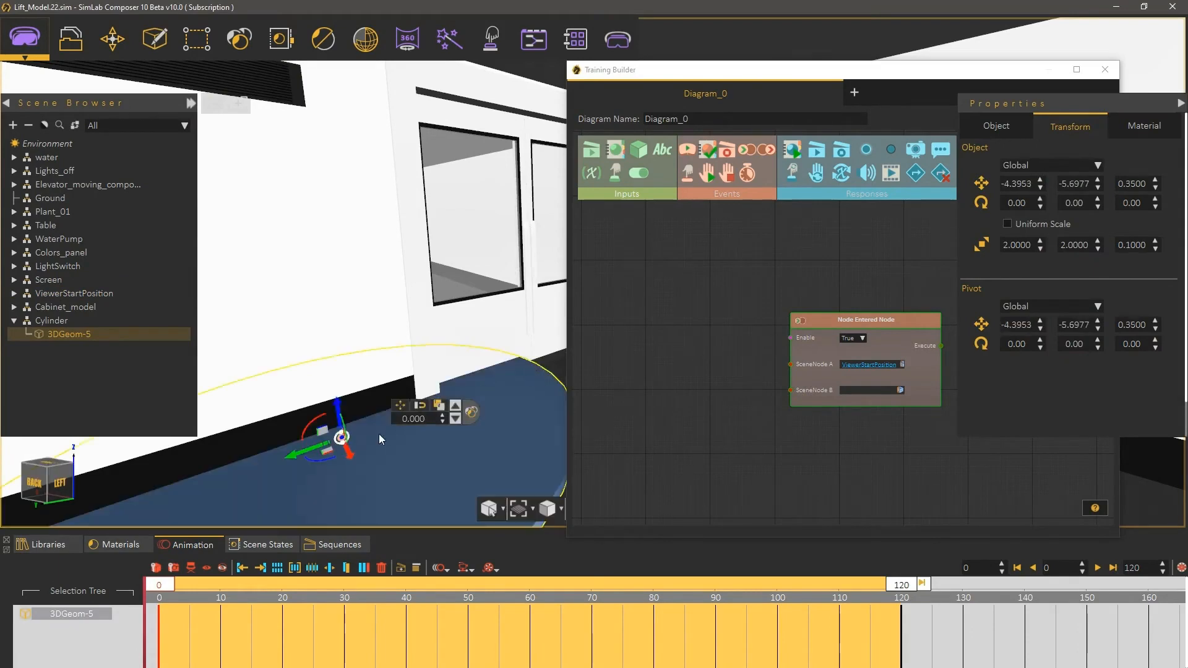
pyautogui.moveTo(315, 451); pyautogui.dragTo(532, 368)
pyautogui.moveTo(624, 84); pyautogui.dragTo(680, 79)
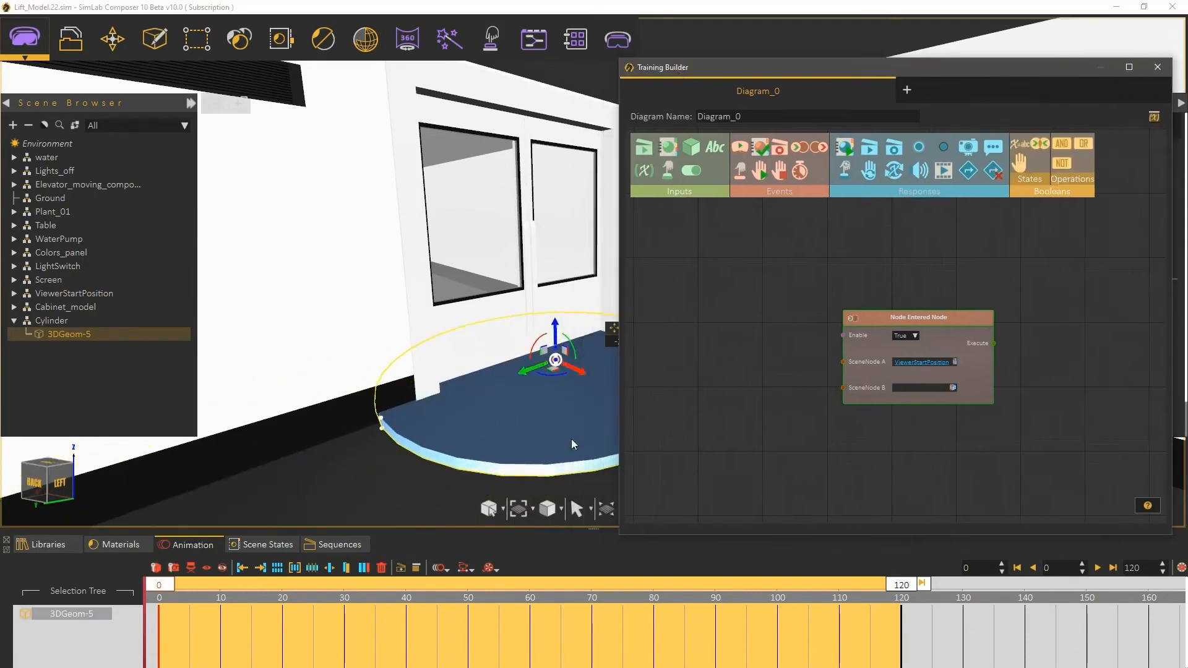
pyautogui.moveTo(622, 534); pyautogui.dragTo(744, 455)
pyautogui.moveTo(605, 423); pyautogui.dragTo(595, 446, button='middle')
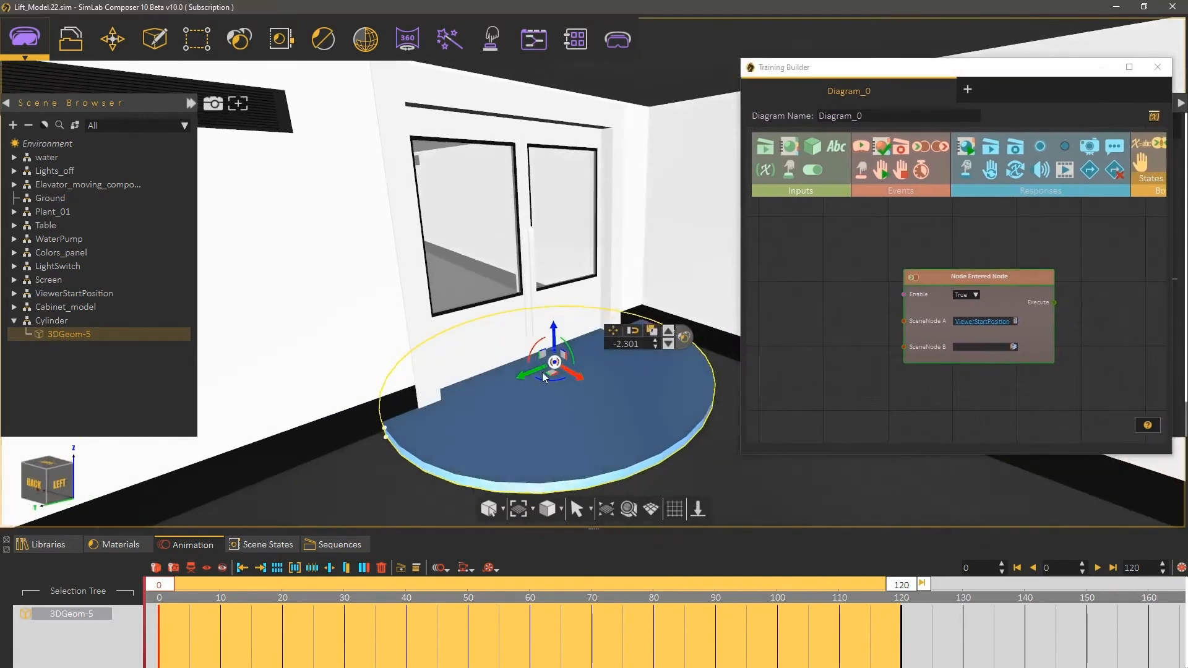
# Step: Nudge the cylinder's position on the floor in front of the door
pyautogui.moveTo(536, 370); pyautogui.dragTo(547, 365)
pyautogui.moveTo(406, 425); pyautogui.dragTo(371, 433)
# Step: Set the Node Entered Node's SceneNode B to the cylinder geometry 3DGeom-5
pyautogui.moveTo(877, 70); pyautogui.dragTo(766, 79)
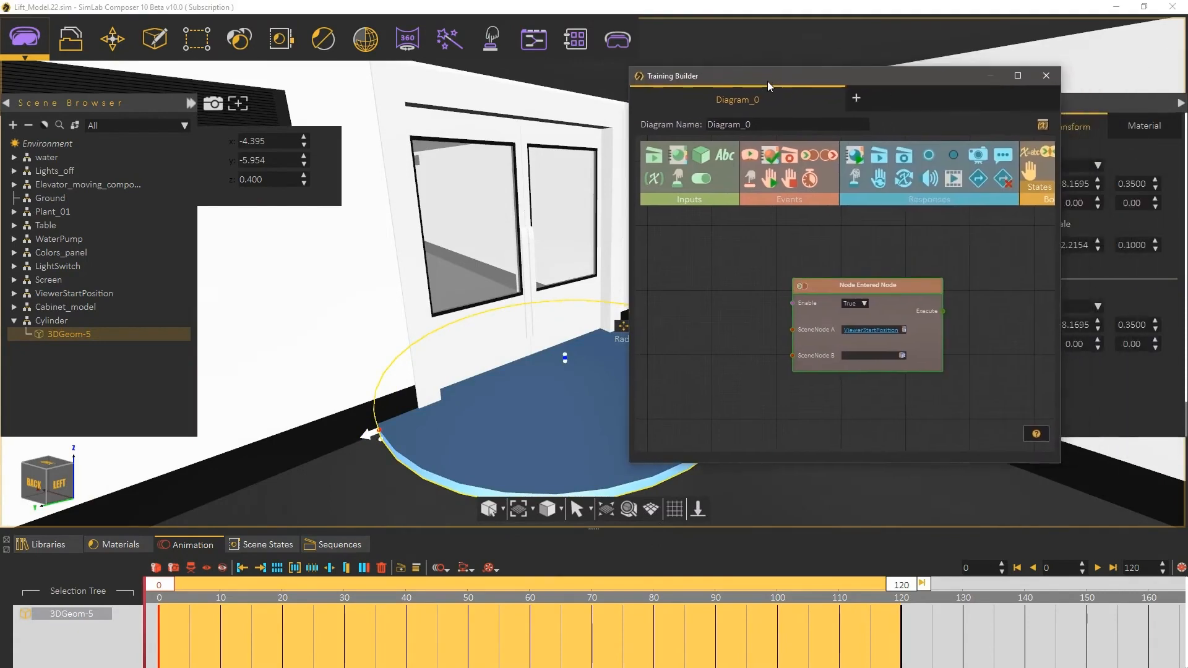
pyautogui.scroll(1, 728, 308)
pyautogui.moveTo(728, 306); pyautogui.dragTo(630, 290, button='middle')
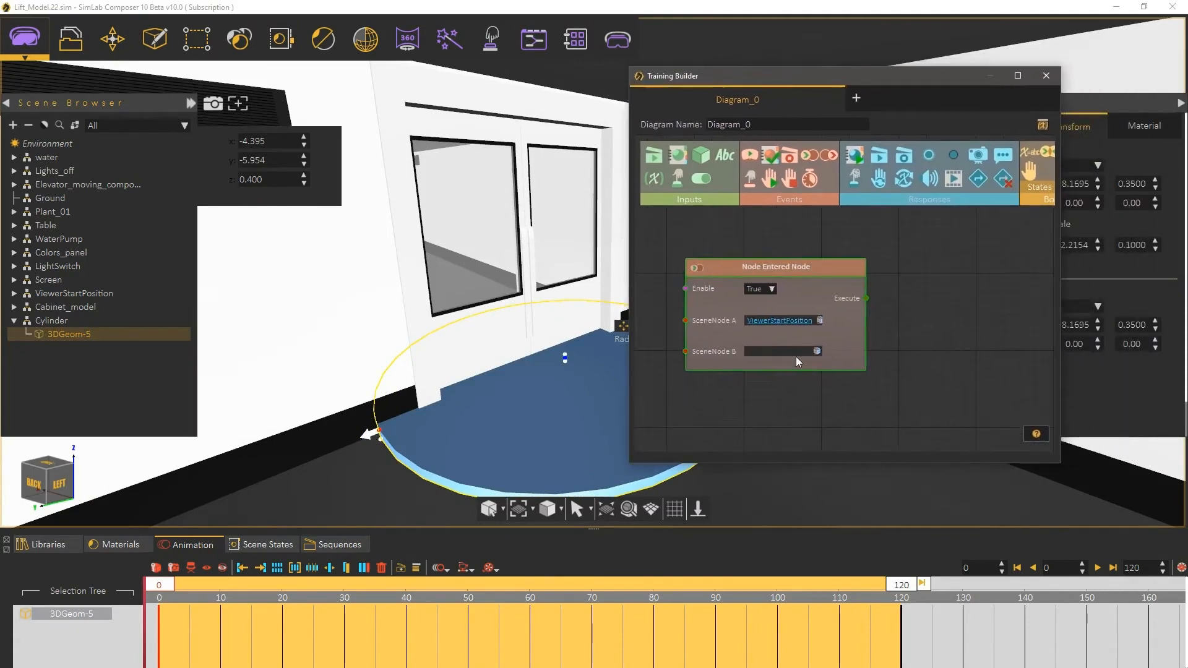
pyautogui.click(817, 351)
# Step: Add a Play Sequence response to the diagram and assign it the Door sequence
pyautogui.moveTo(882, 159); pyautogui.dragTo(954, 317)
pyautogui.moveTo(928, 278); pyautogui.dragTo(865, 252)
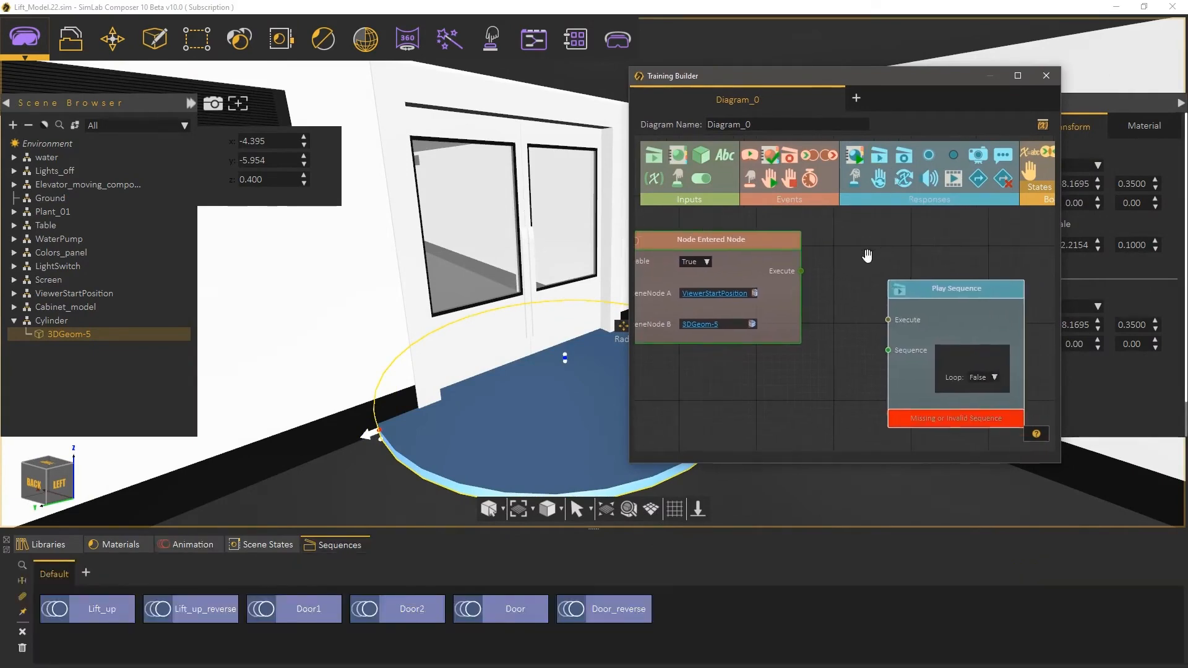
pyautogui.click(530, 604)
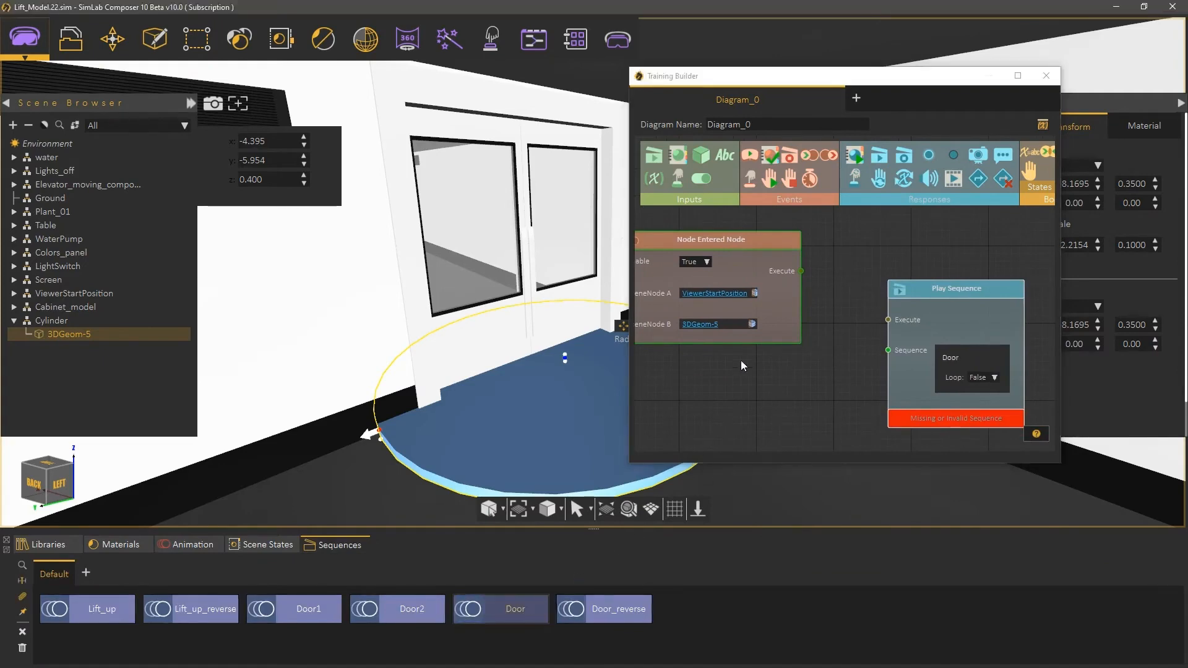
# Step: Connect the Node Entered Node's Execute output to the Play Sequence's Execute input
pyautogui.moveTo(801, 271); pyautogui.dragTo(910, 242)
pyautogui.scroll(-1, 834, 323)
pyautogui.moveTo(834, 323)
pyautogui.mouseDown(button='middle')
pyautogui.moveTo(861, 325)
pyautogui.moveTo(846, 322)
pyautogui.mouseUp(button='middle')
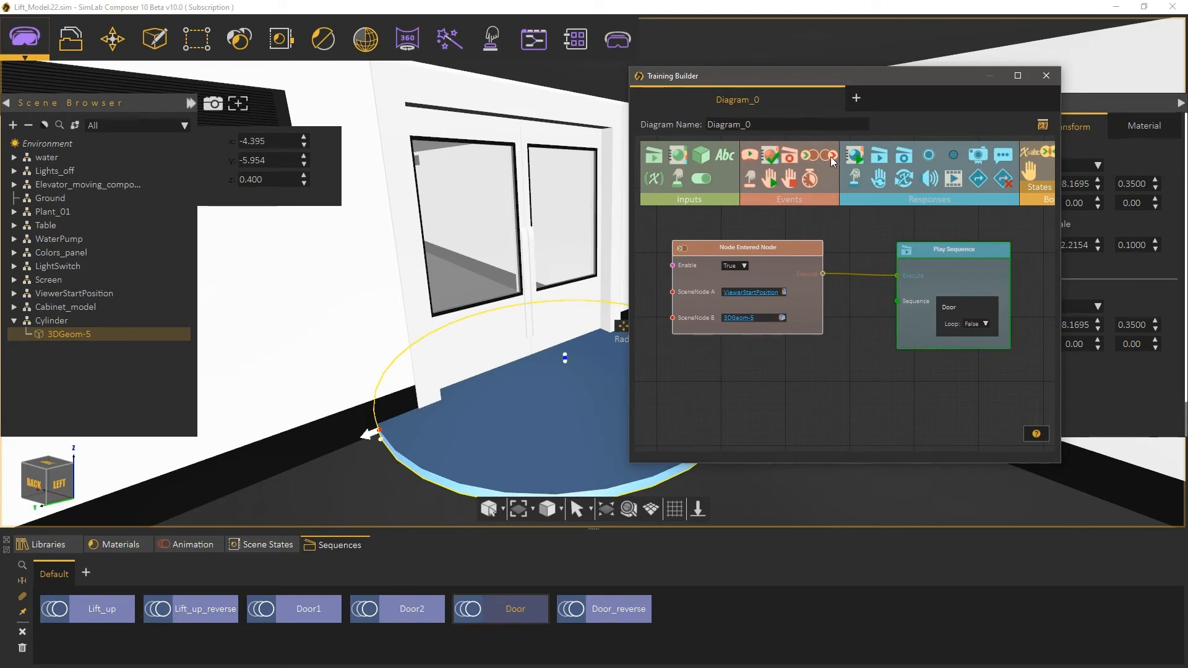
# Step: Add a Node Exited Node event with SceneNode A set to 3DGeom-5 and SceneNode B to ViewerStartPosition
pyautogui.moveTo(830, 157); pyautogui.dragTo(703, 368)
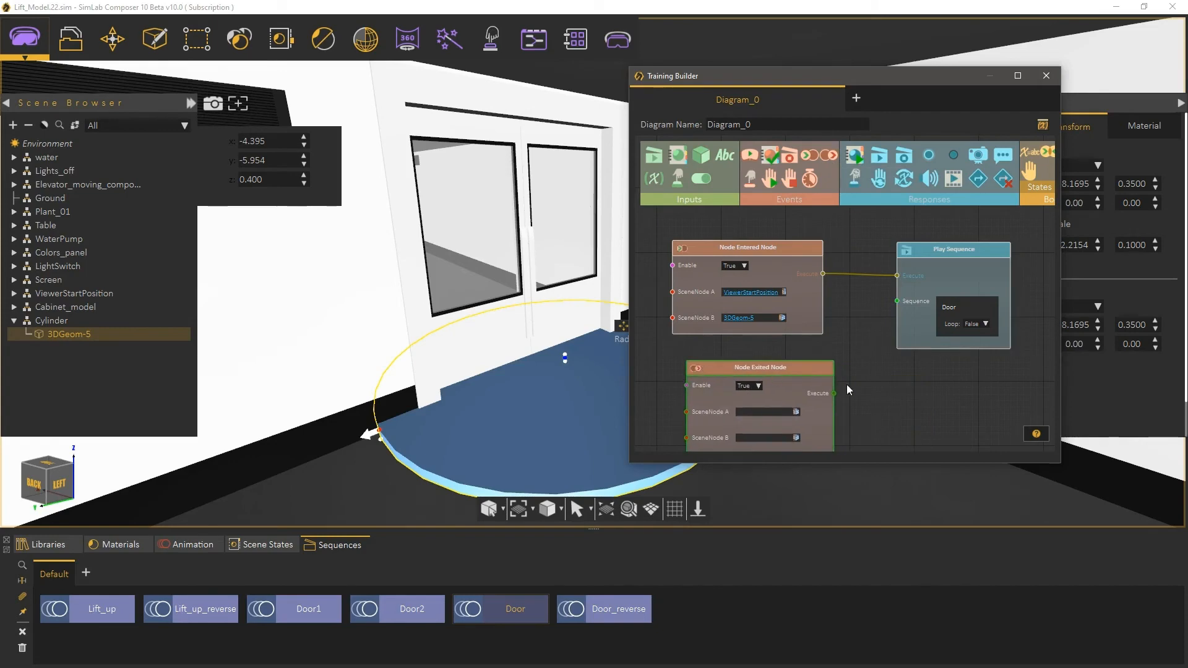
pyautogui.click(807, 383)
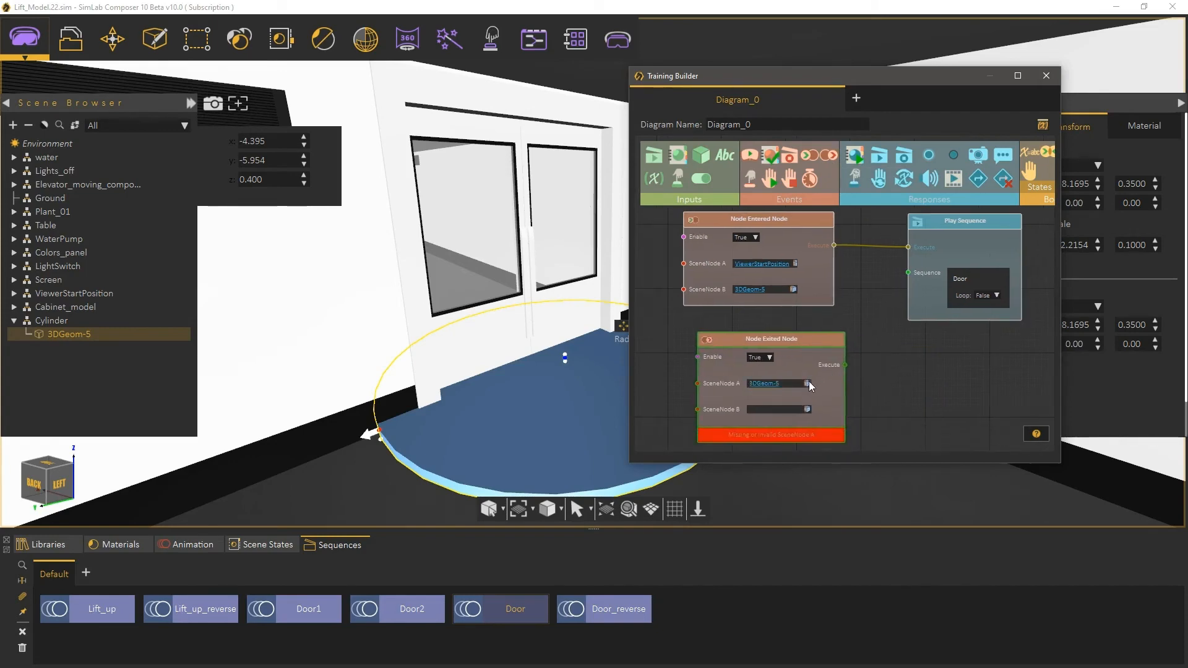
pyautogui.click(104, 293)
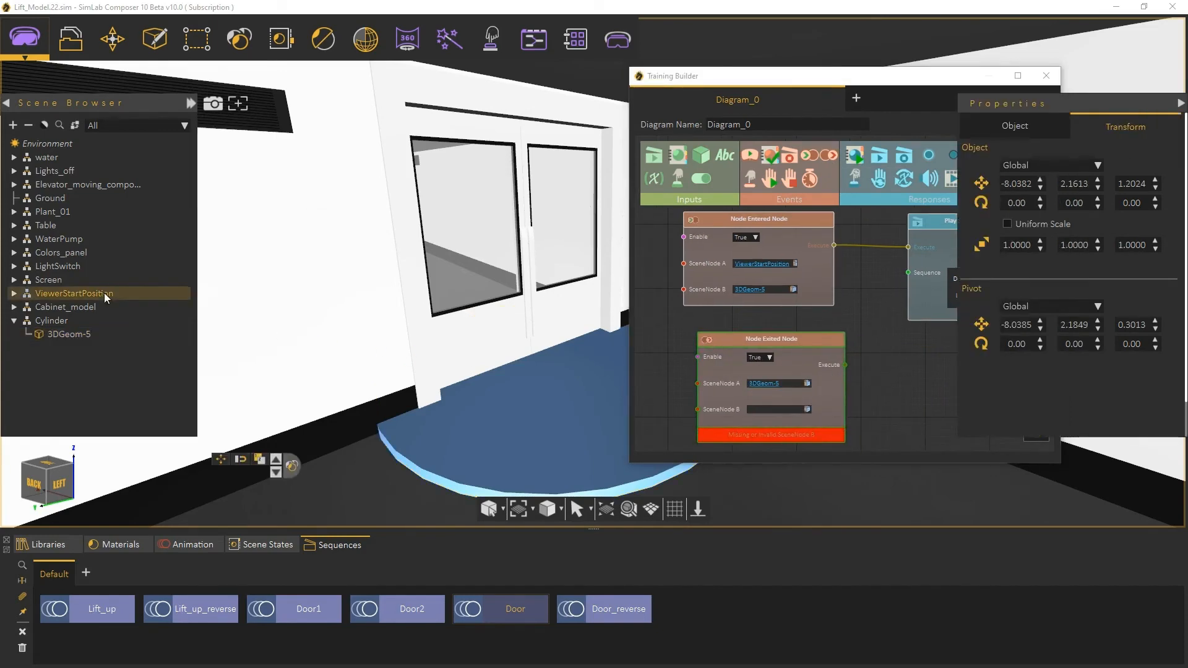
pyautogui.click(807, 408)
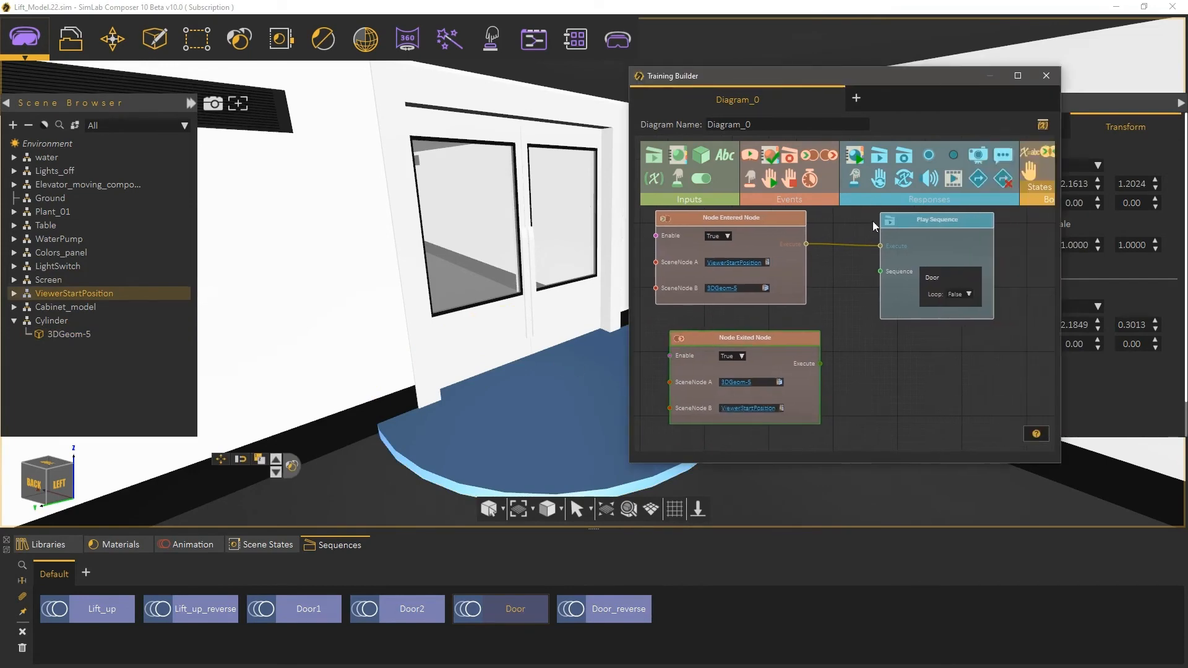
# Step: Add a second Play Sequence, wire the Node Exited Node's Execute to it, and assign the Door_reverse sequence
pyautogui.moveTo(931, 366); pyautogui.dragTo(928, 364)
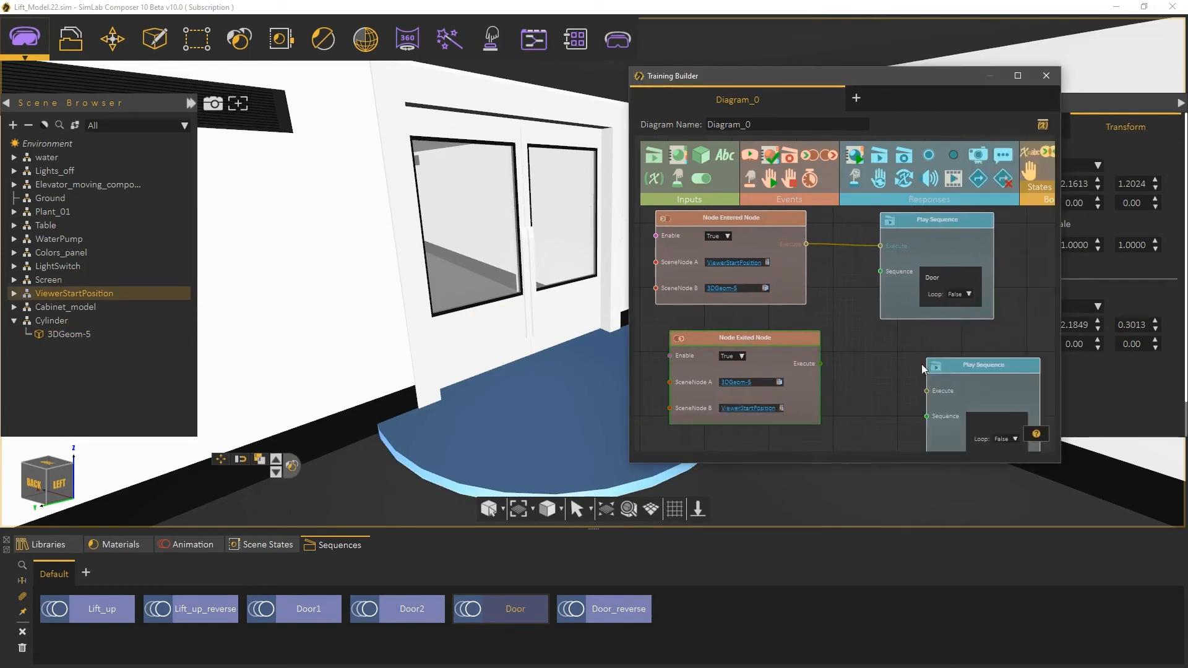
pyautogui.moveTo(820, 363); pyautogui.dragTo(909, 343)
pyautogui.scroll(1, 857, 398)
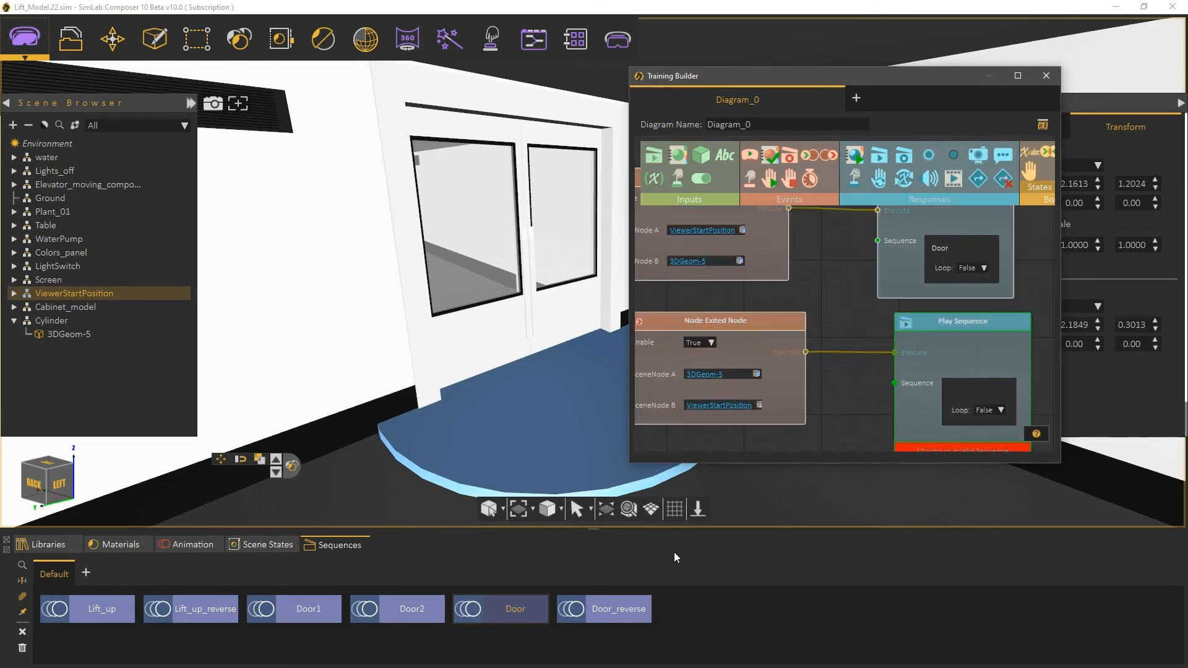
pyautogui.click(613, 603)
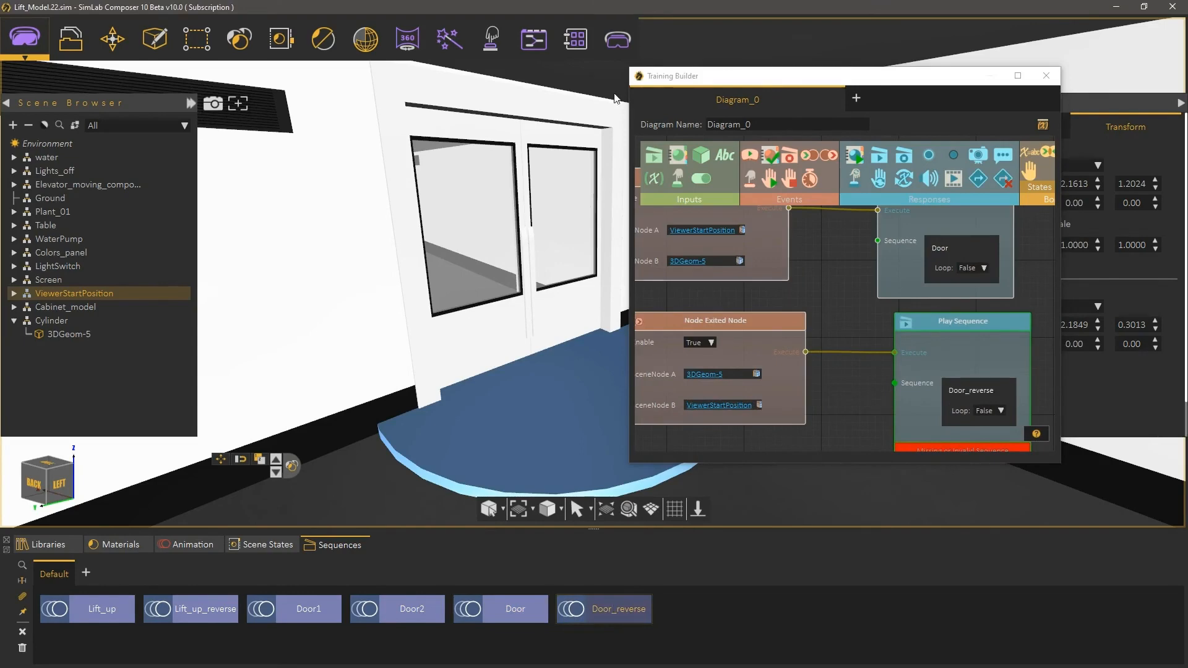
# Step: Close the Training Builder window
pyautogui.moveTo(631, 465); pyautogui.dragTo(492, 558)
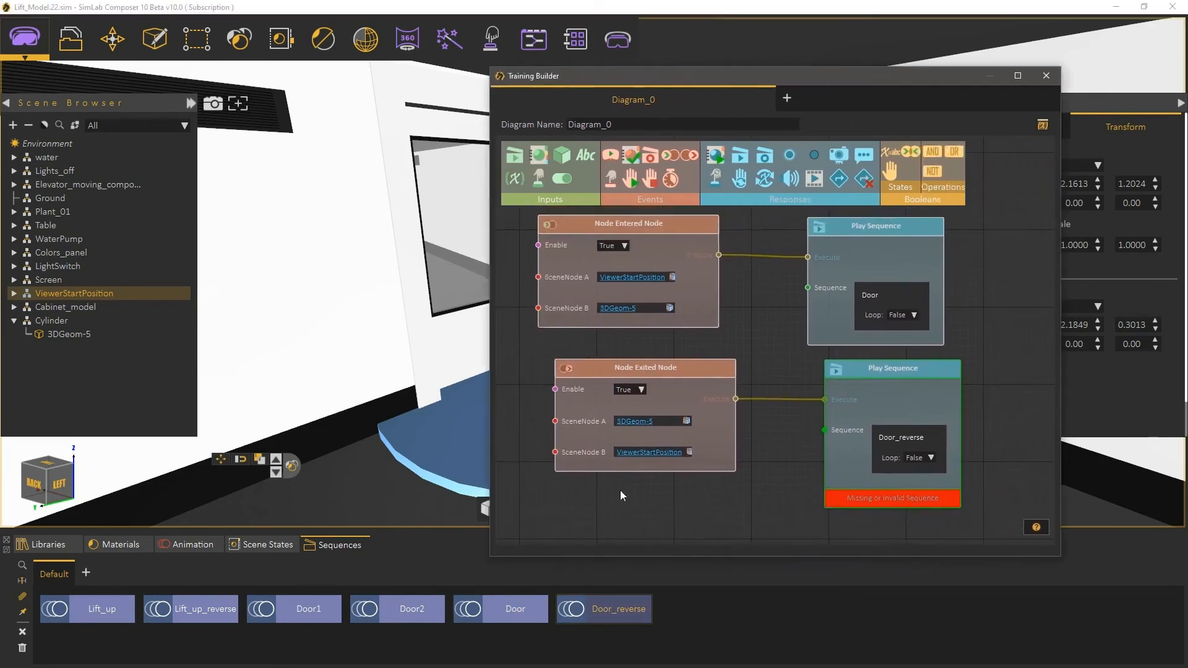
pyautogui.moveTo(798, 363); pyautogui.dragTo(799, 384, button='middle')
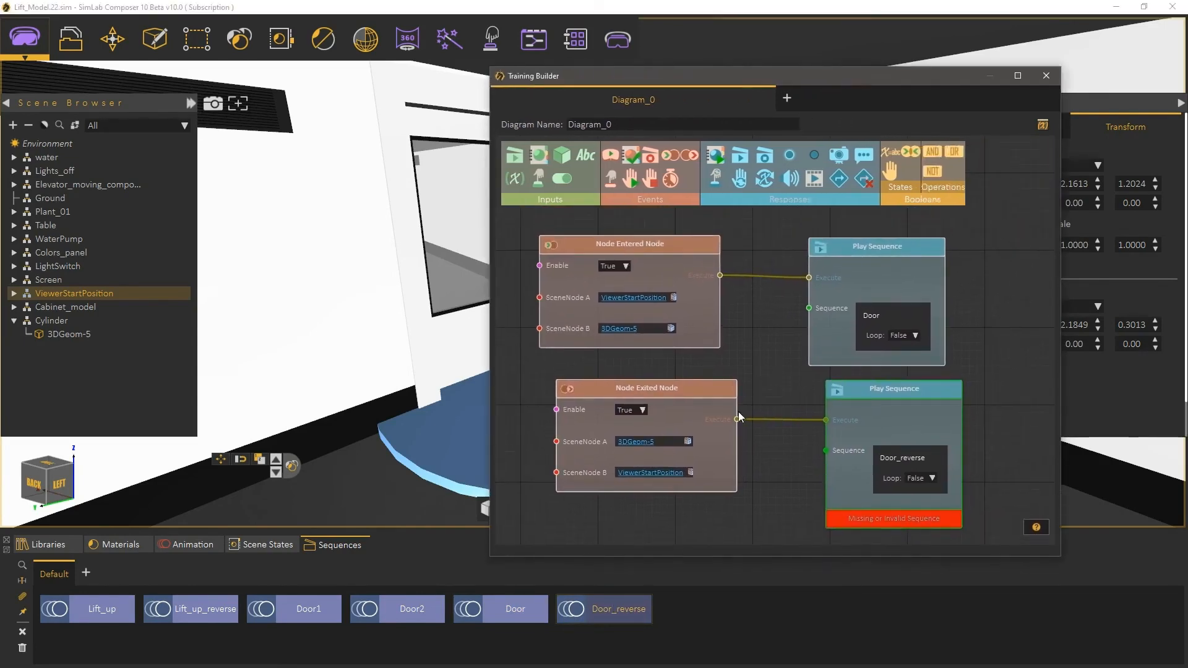
pyautogui.click(1045, 77)
# Step: Make the cylinder invisible by setting its material Alpha to 0
pyautogui.click(710, 360)
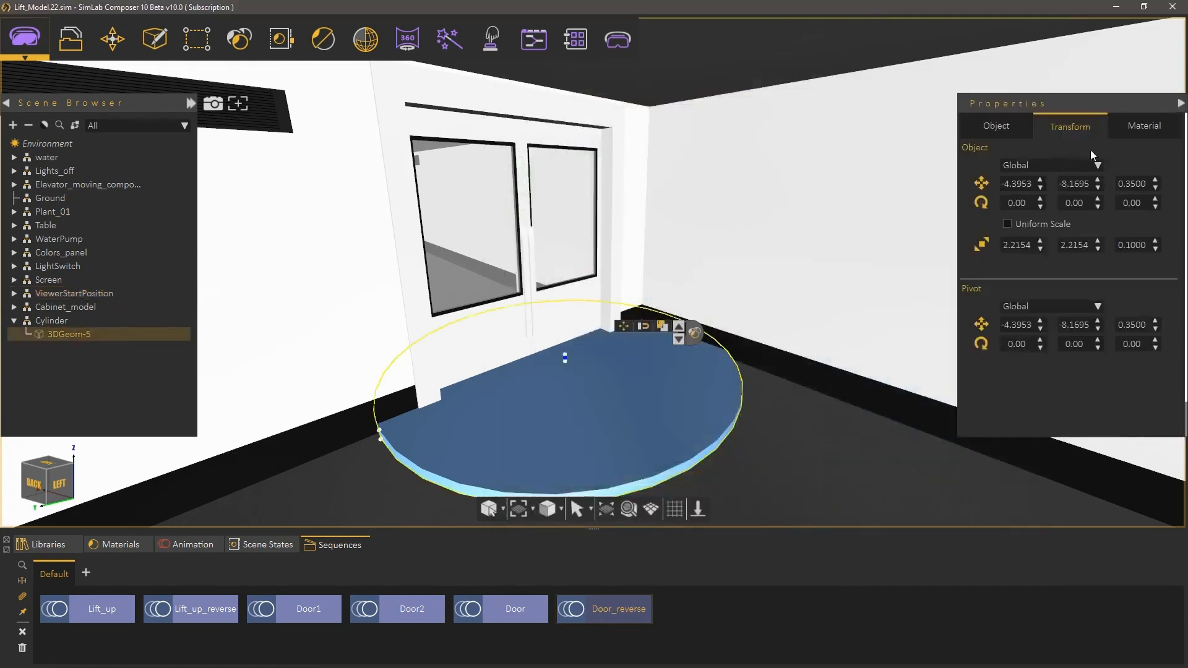
pyautogui.click(1130, 127)
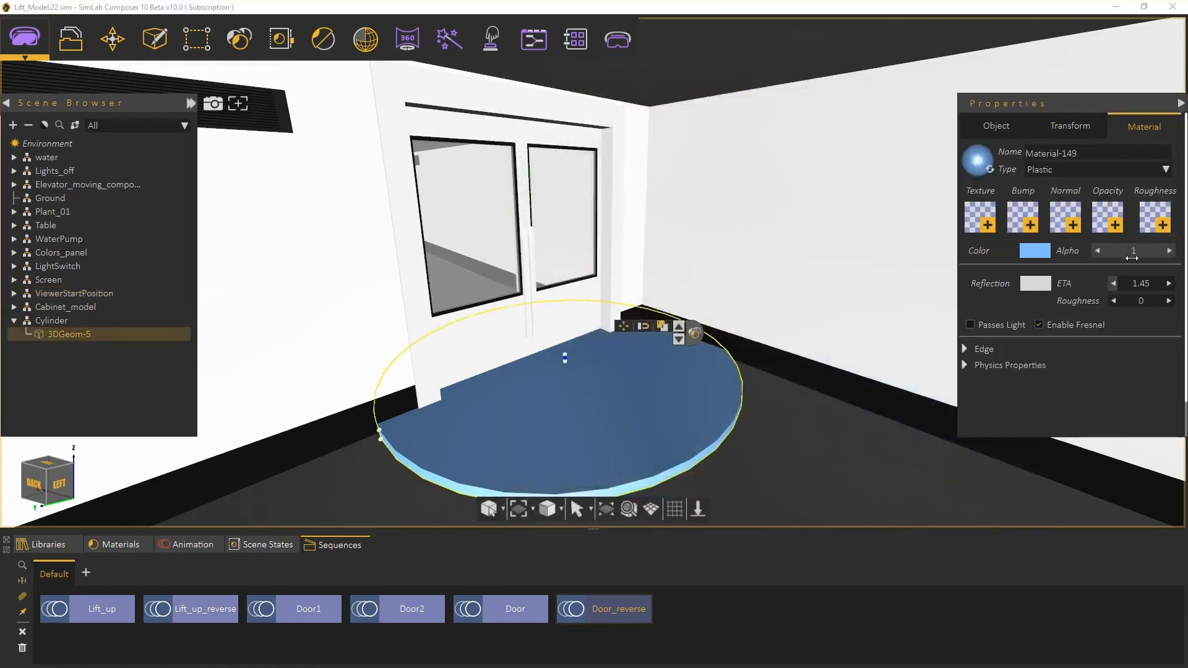
pyautogui.moveTo(1136, 254); pyautogui.dragTo(987, 265)
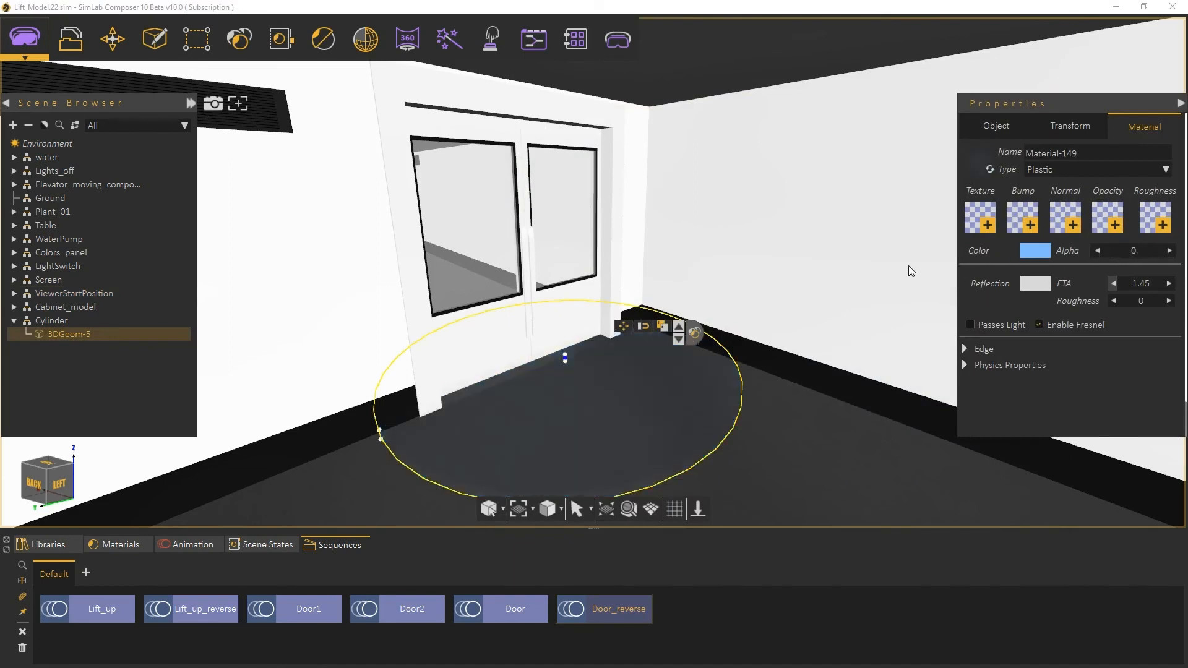
# Step: Launch the scene in the Desktop viewer and walk toward the door to test the trigger
pyautogui.click(617, 39)
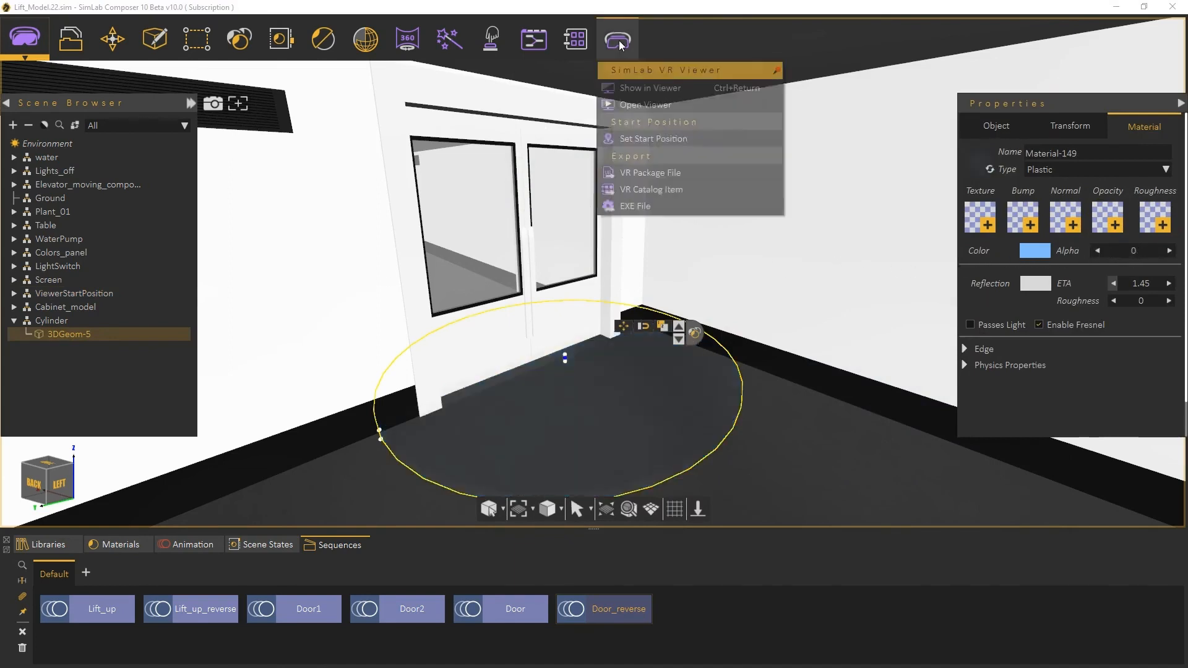
pyautogui.click(633, 90)
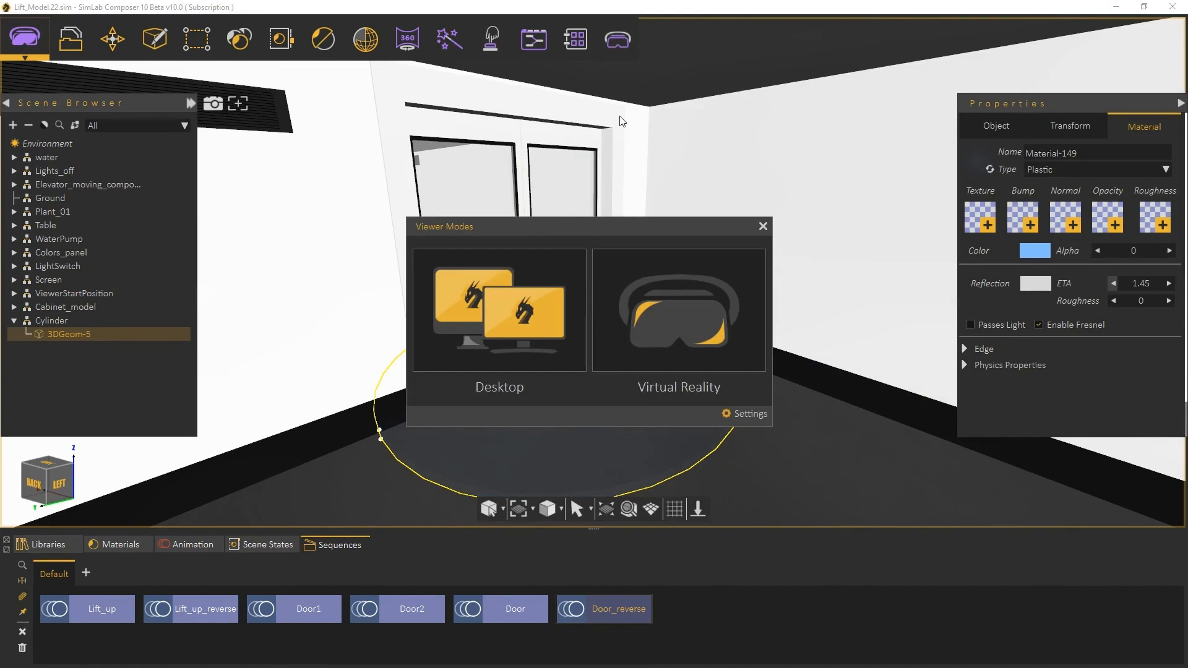
pyautogui.click(534, 291)
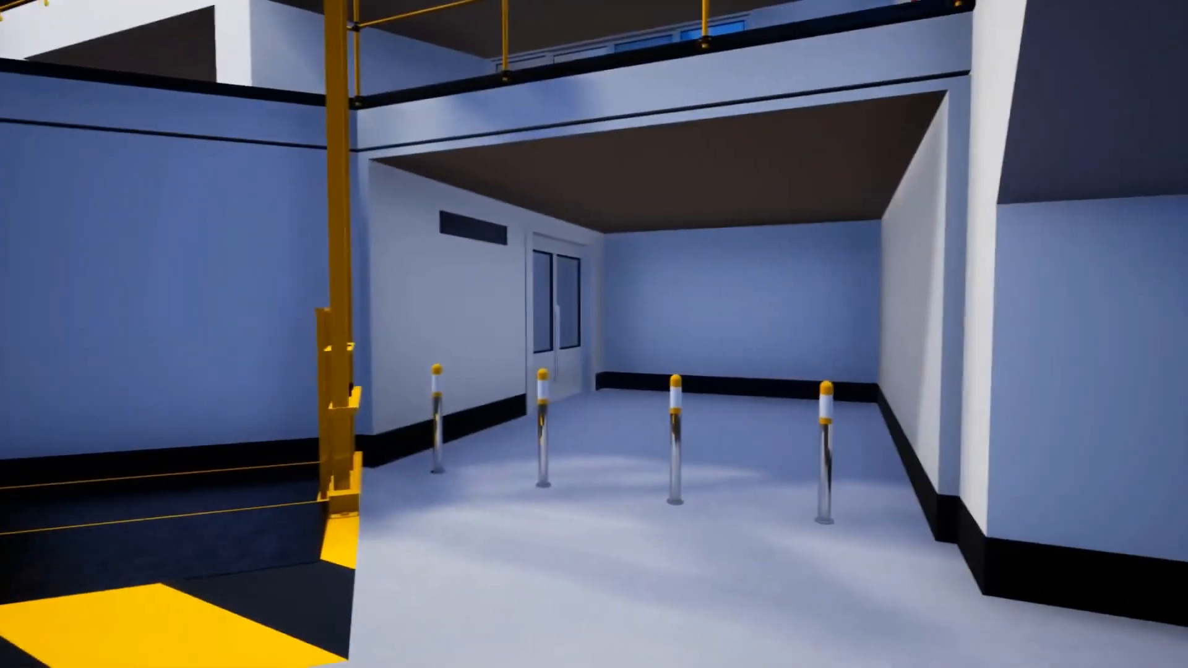
pyautogui.press('w')
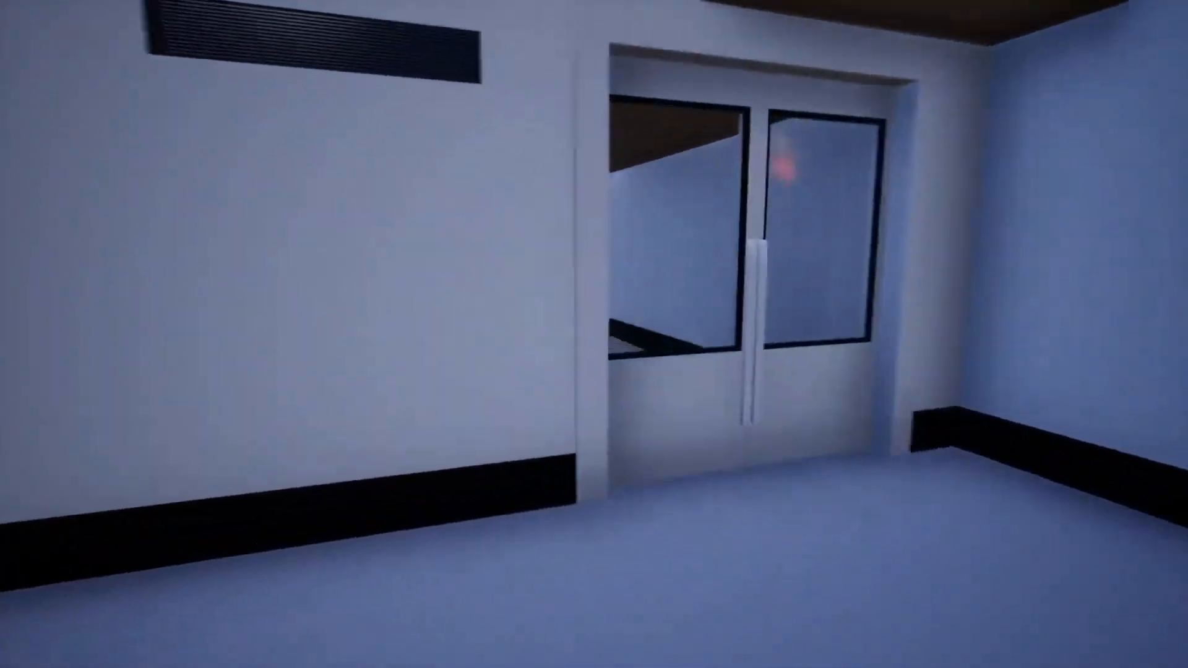